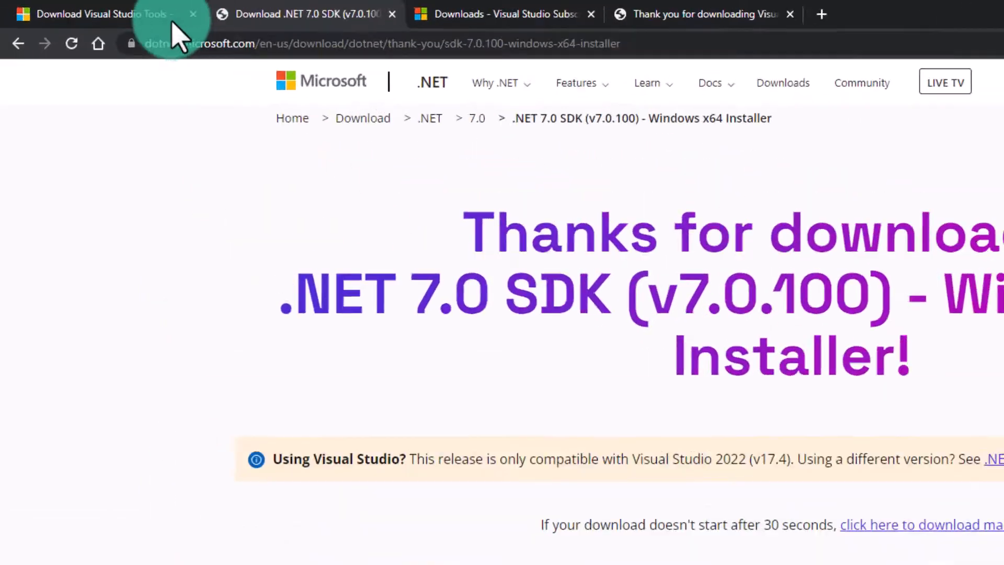
{"action": "left_click", "coordinate": [78, 10]}
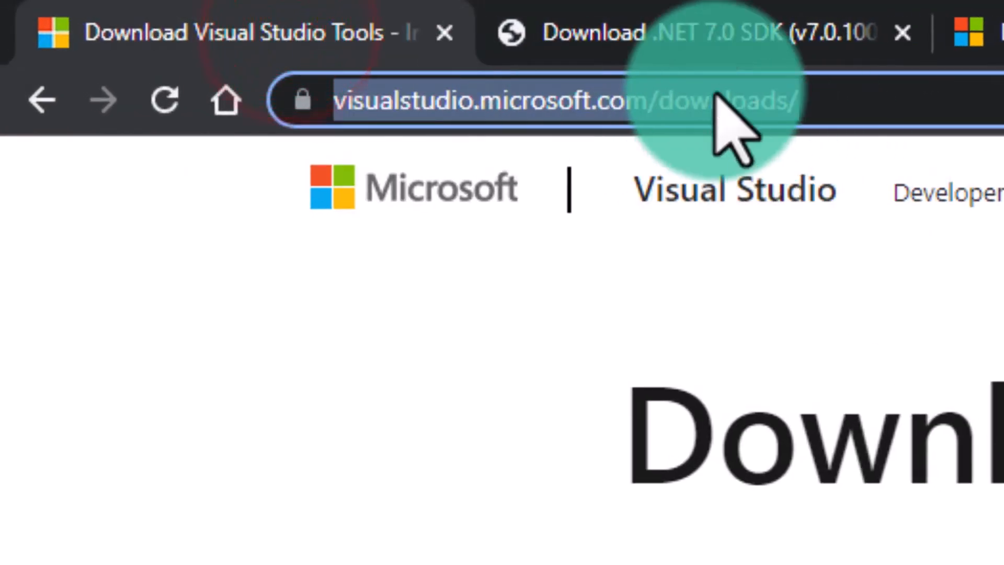
{"action": "left_click", "coordinate": [694, 27]}
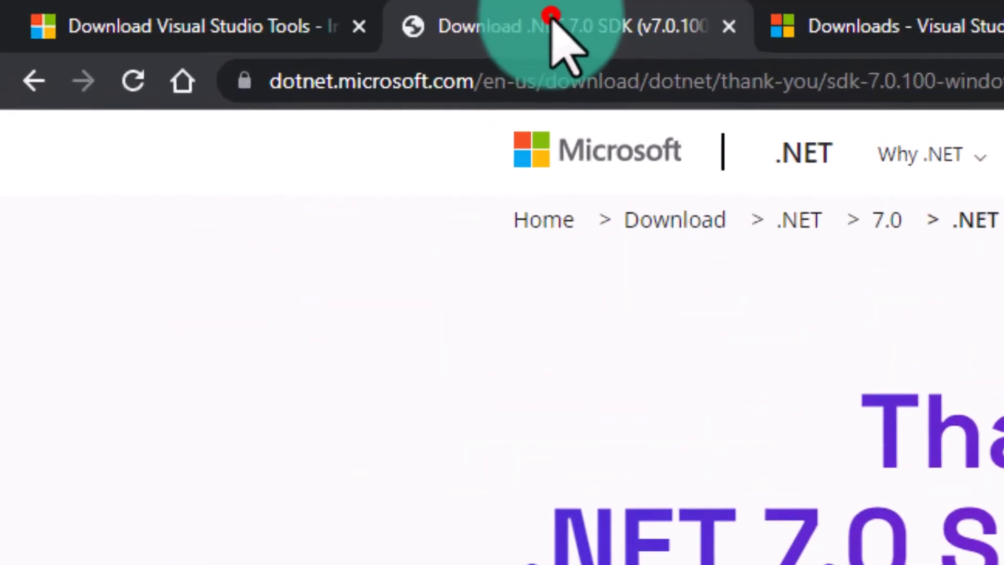
{"action": "left_click", "coordinate": [737, 102]}
{"action": "type", "text": "https://dotnet.microsoft.com/en-us/download"}
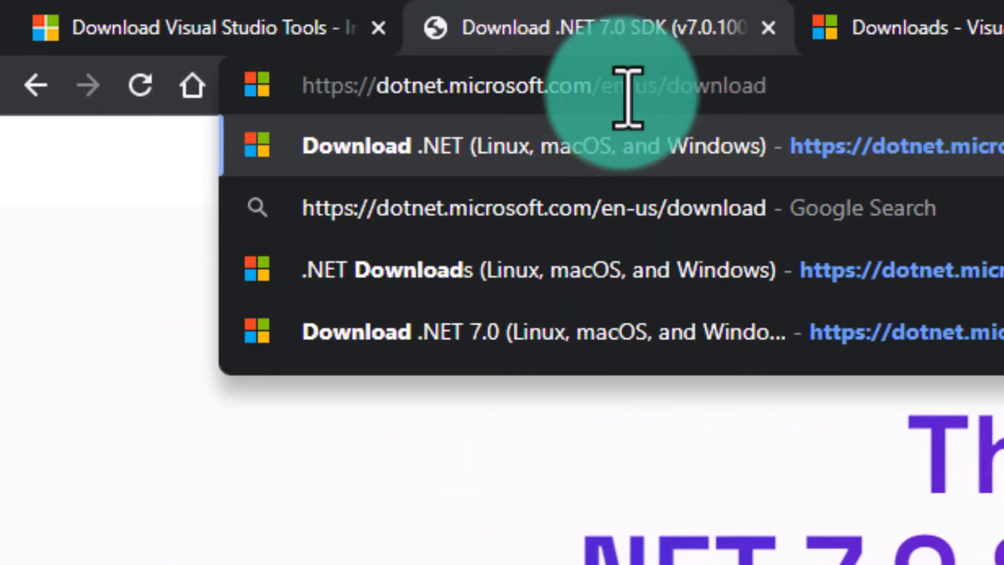
{"action": "key", "text": "Return"}
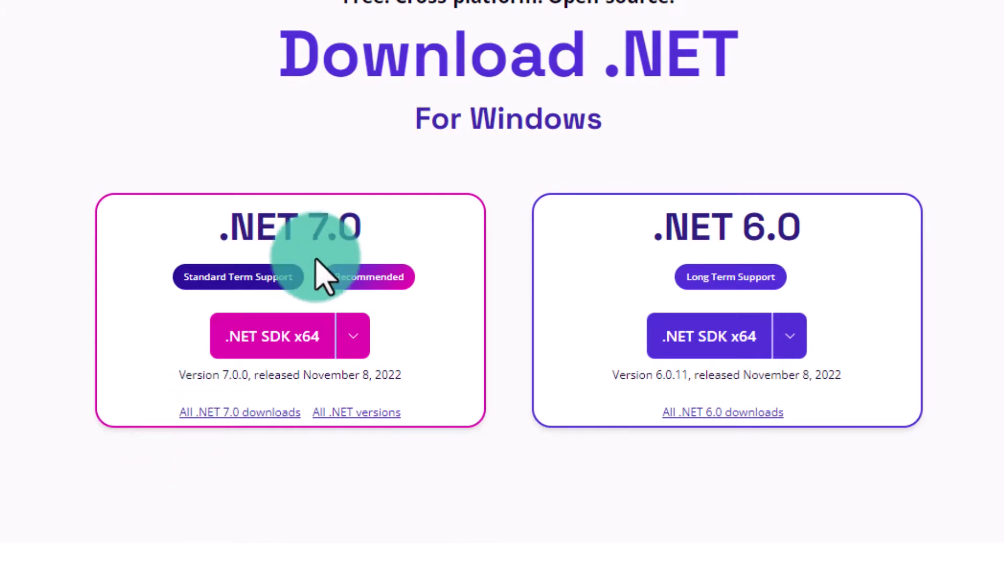
{"action": "left_click", "coordinate": [302, 338]}
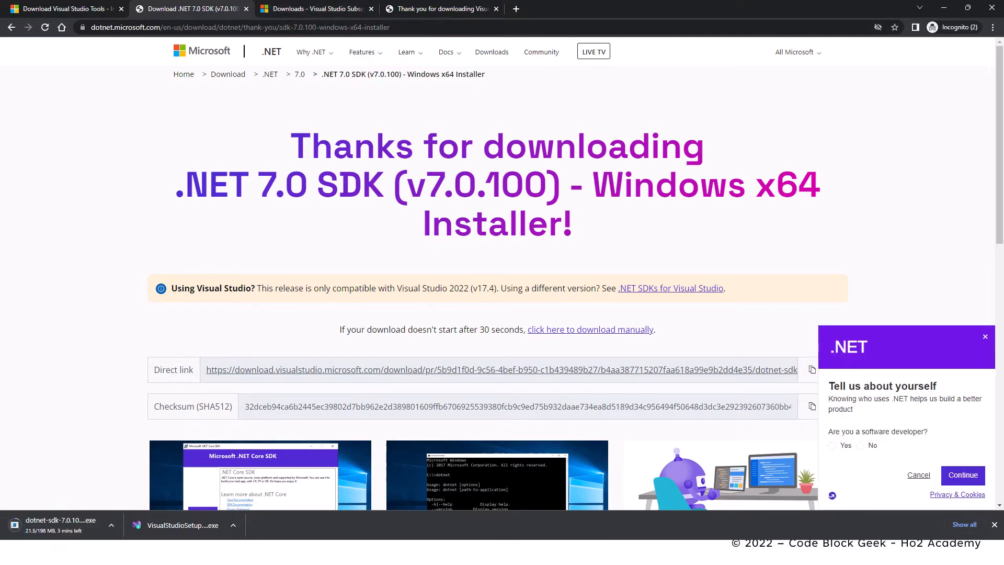
{"action": "left_click", "coordinate": [76, 532]}
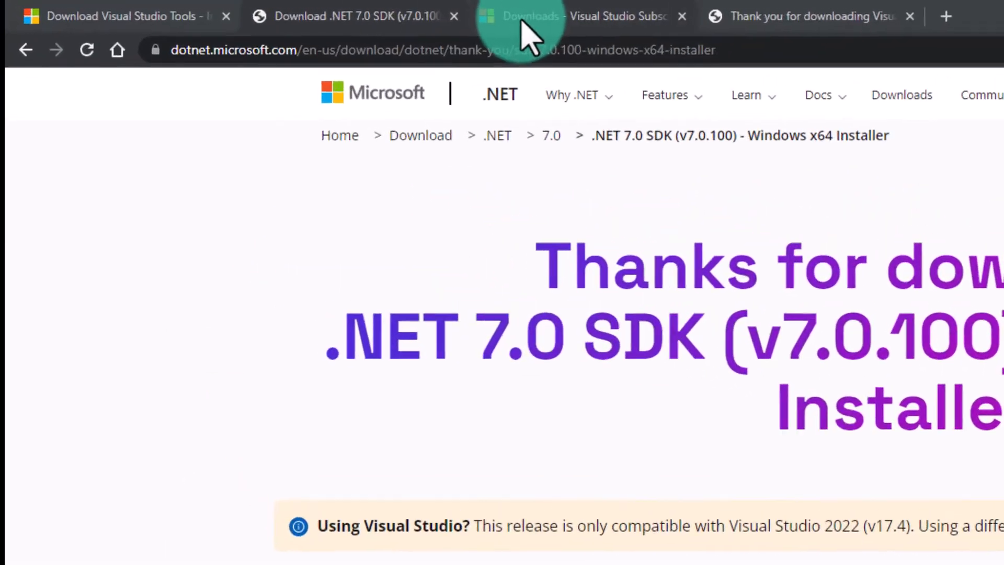
{"action": "left_click", "coordinate": [297, 9]}
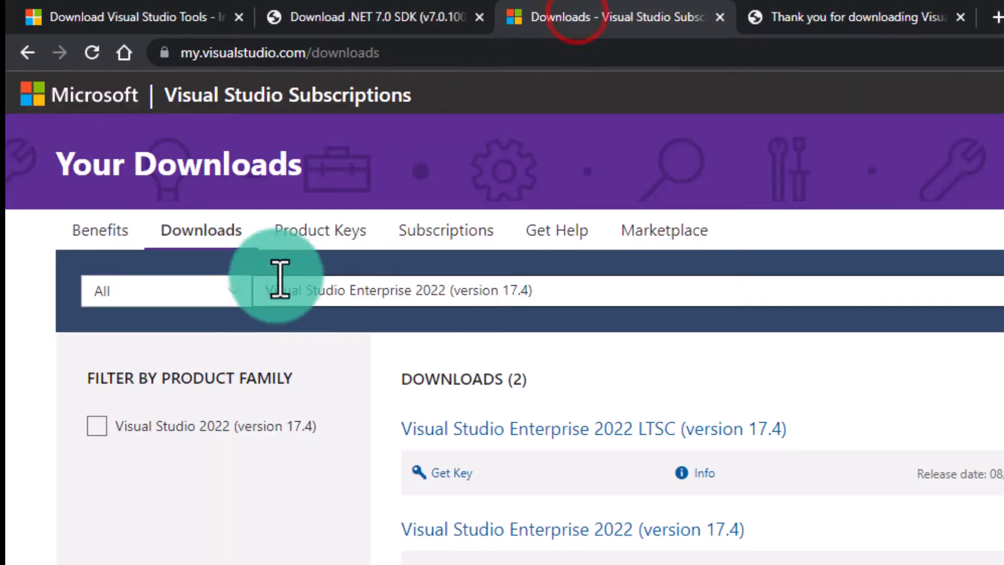
{"action": "left_click", "coordinate": [376, 23]}
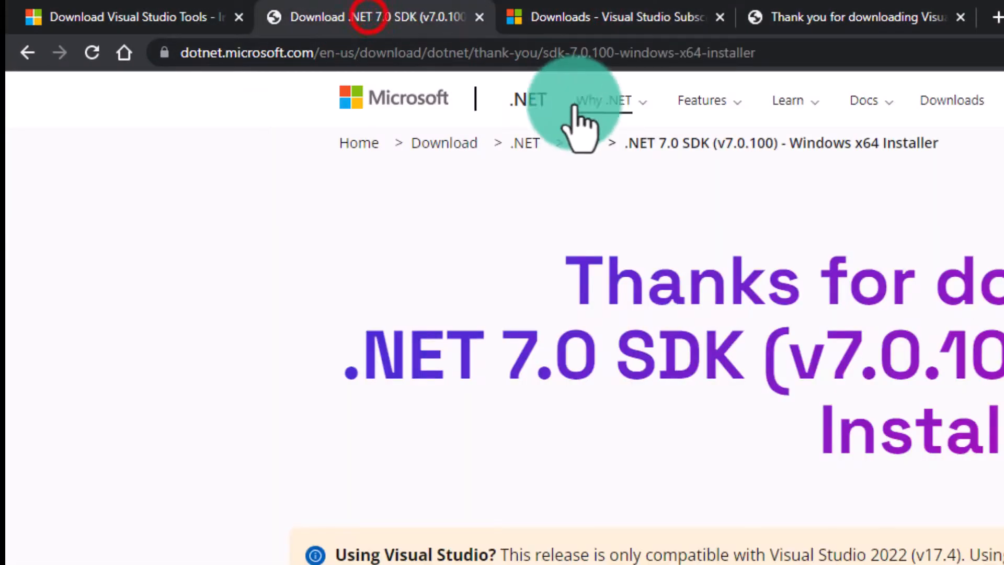
{"action": "left_click", "coordinate": [640, 24]}
{"action": "left_click", "coordinate": [805, 32]}
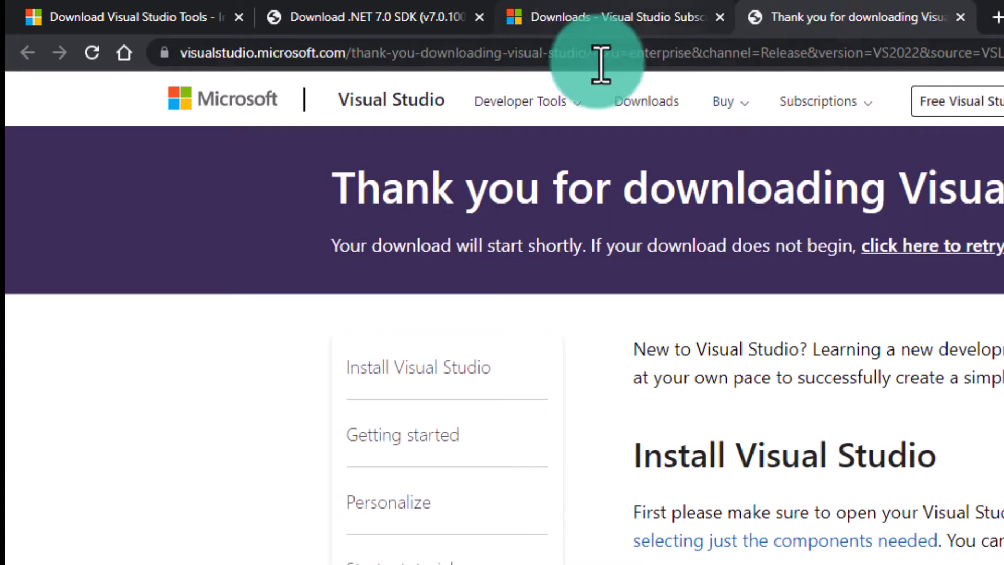
{"action": "left_click", "coordinate": [589, 19]}
{"action": "left_click", "coordinate": [540, 50]}
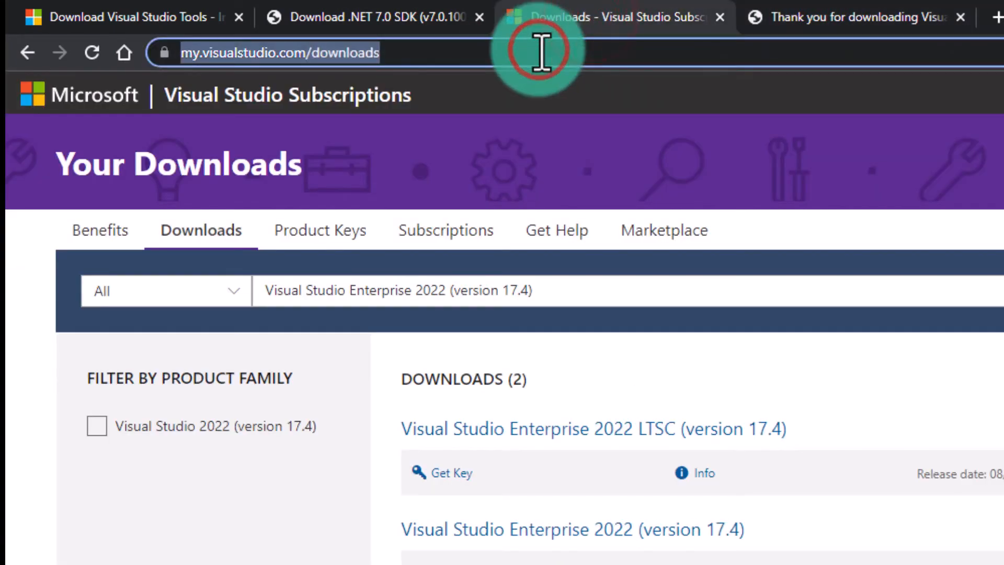
{"action": "type", "text": "https://visualstudio.microsoft.com/downloads/"}
{"action": "key", "text": "Return"}
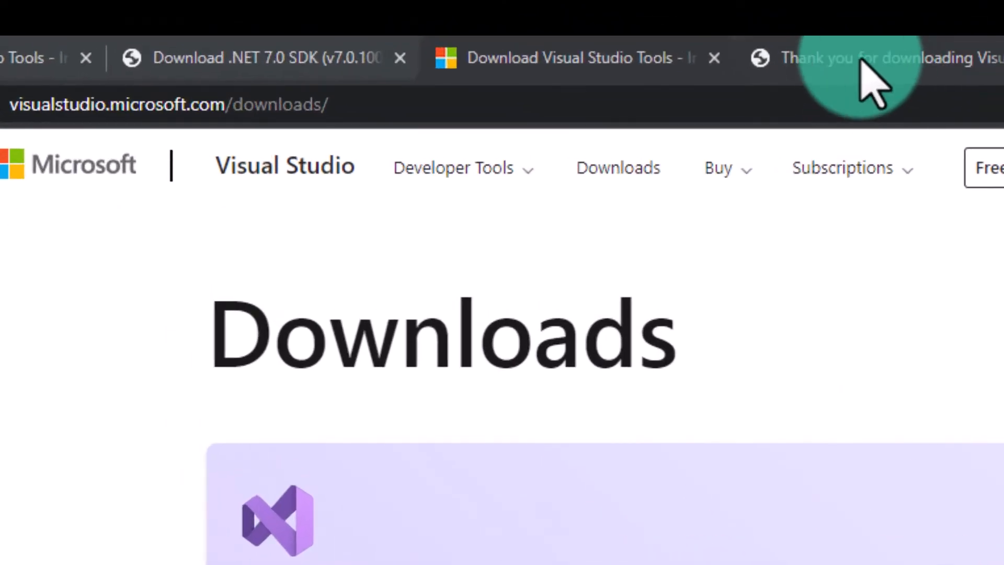
{"action": "left_click", "coordinate": [861, 58]}
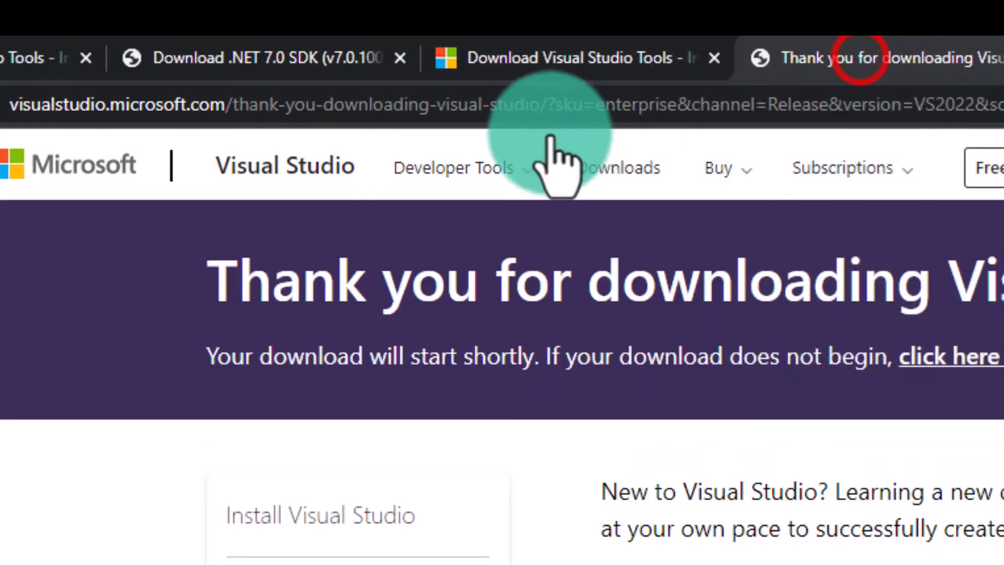
{"action": "left_click", "coordinate": [538, 107]}
{"action": "type", "text": "https://my.visualstudio.com/downloads"}
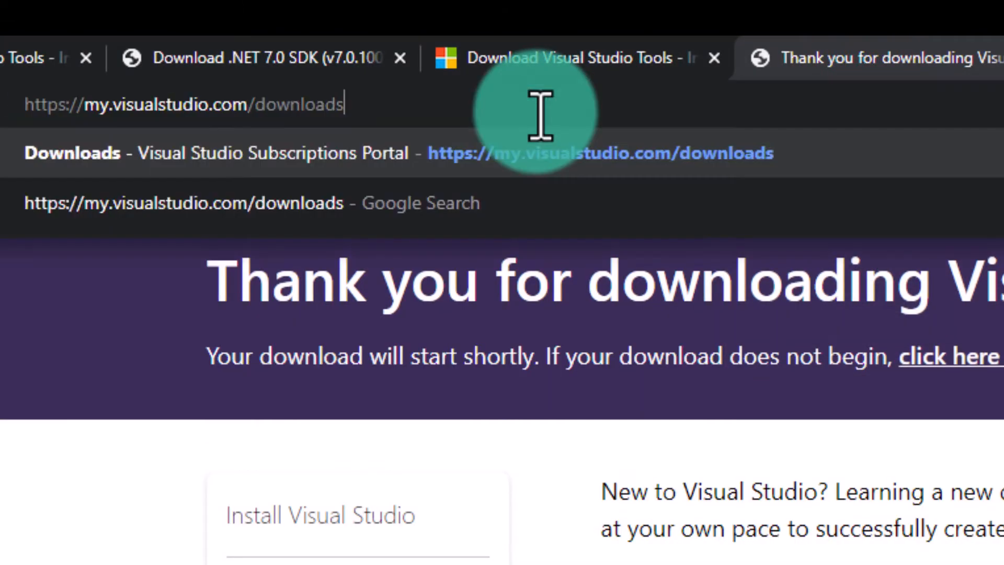
{"action": "left_click", "coordinate": [409, 107]}
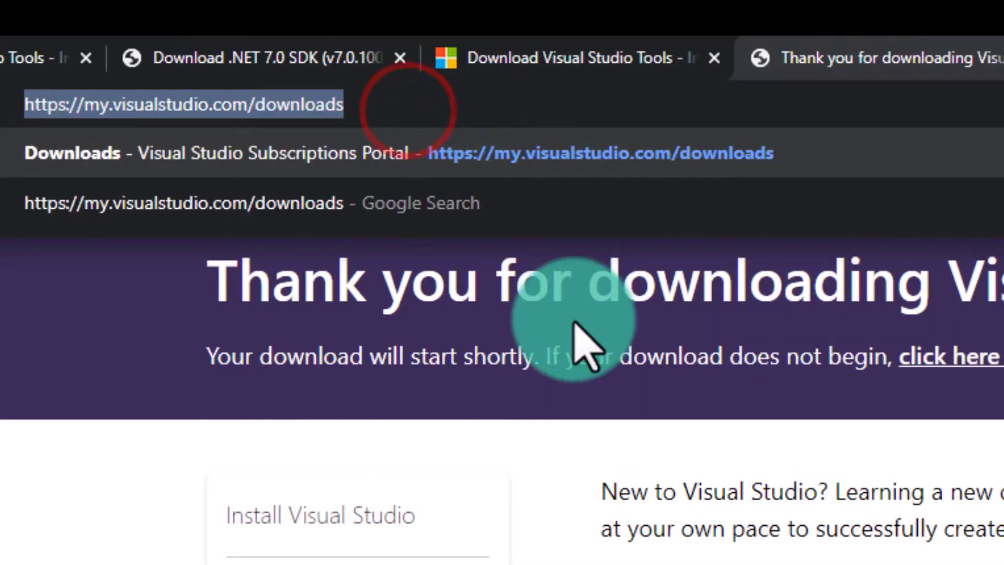
{"action": "key", "text": "Return"}
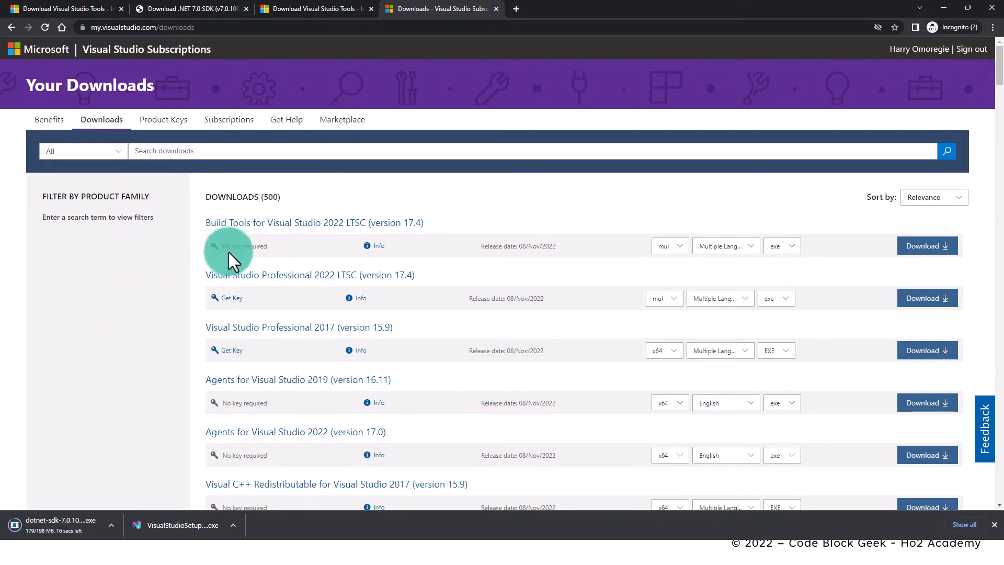
Search the subscription downloads for Visual Studio Enterprise 2022 (version 17.4).
{"action": "left_click", "coordinate": [191, 150]}
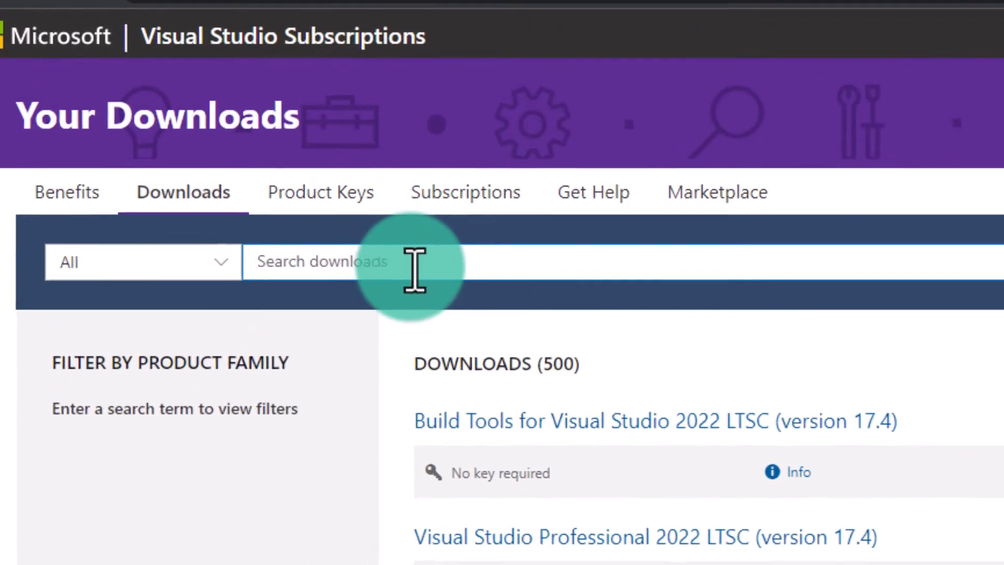
{"action": "type", "text": "visual studio"}
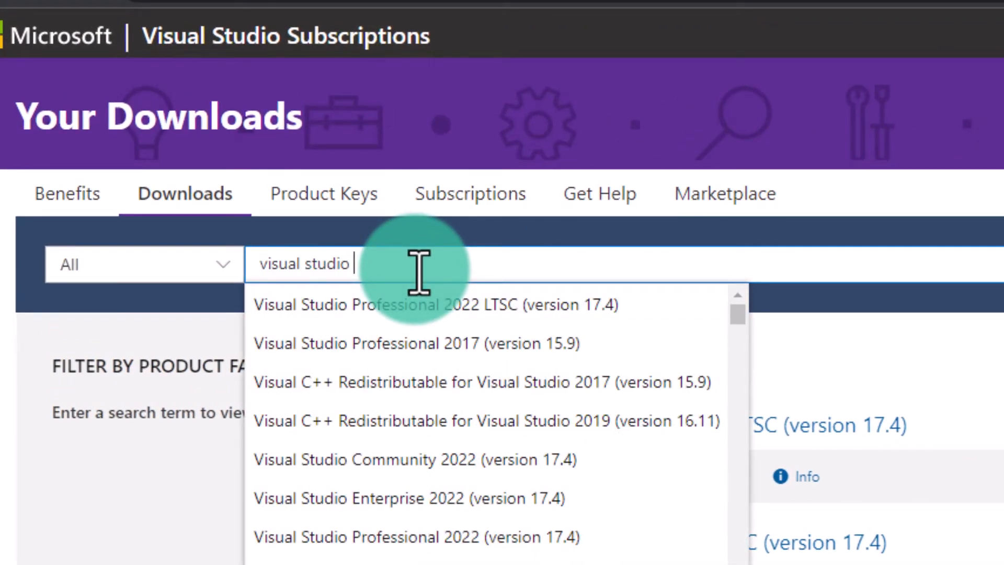
{"action": "type", "text": " ente"}
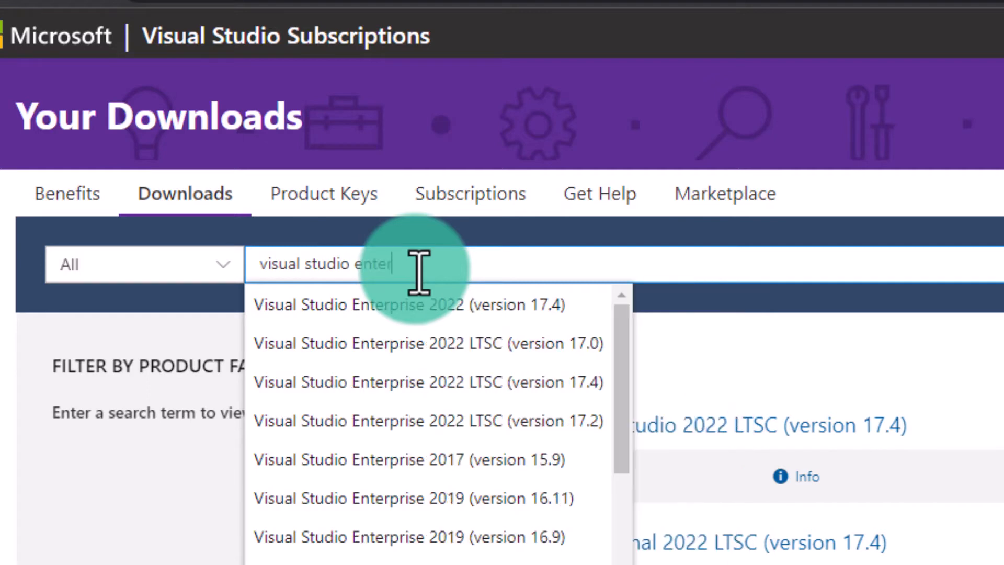
{"action": "type", "text": "r"}
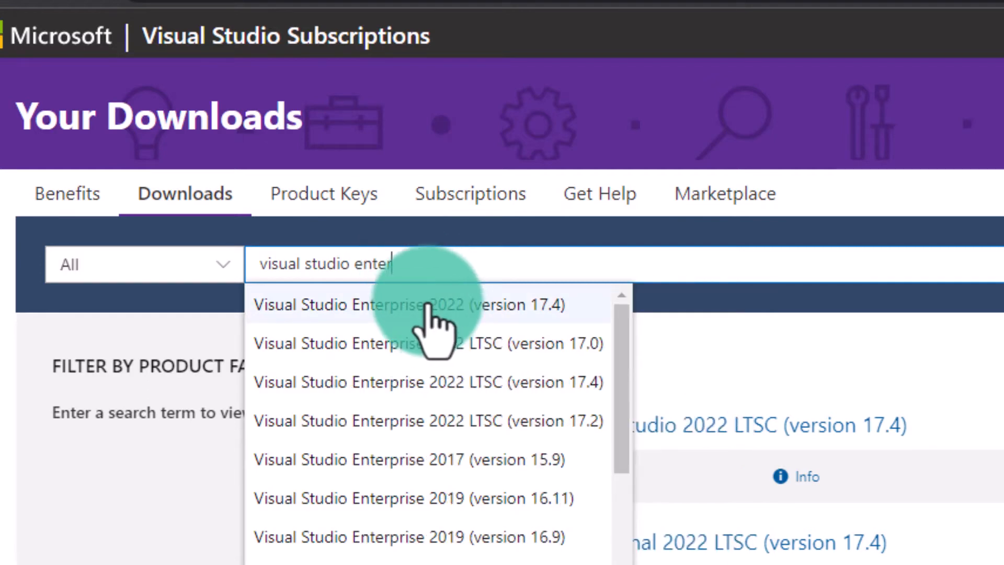
{"action": "left_click", "coordinate": [419, 313]}
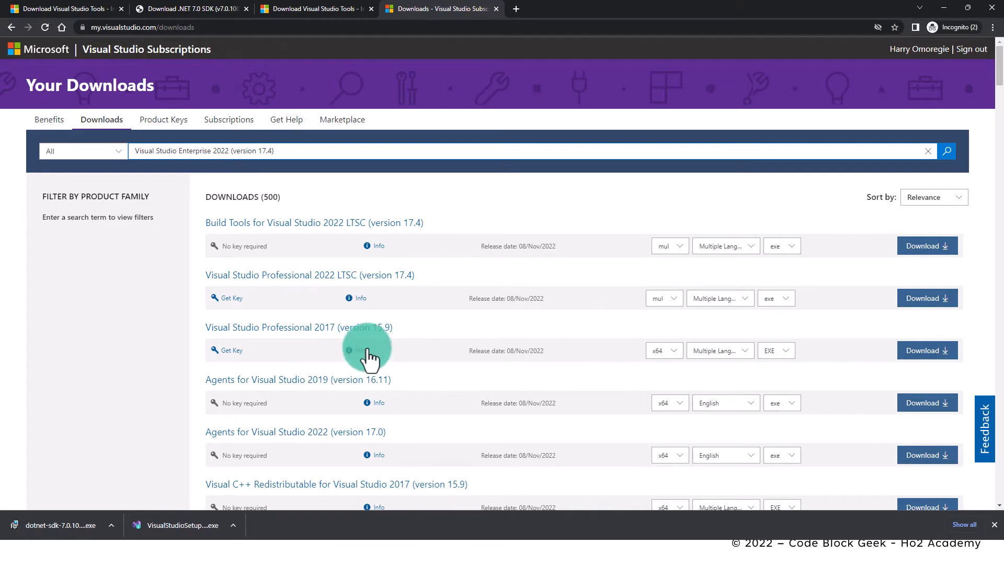
{"action": "left_click", "coordinate": [945, 153]}
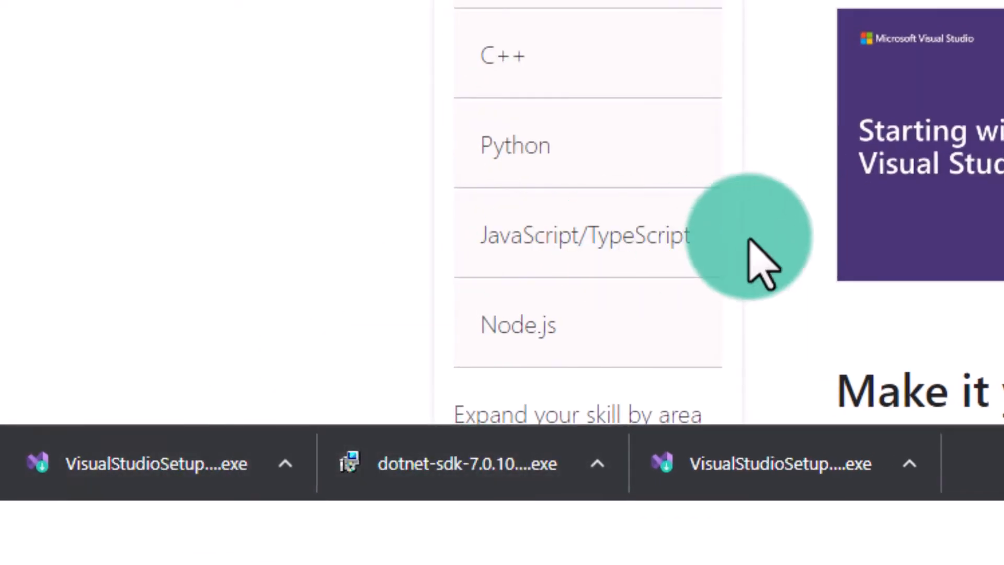
Install .NET SDK 7.0.100 from the downloaded installer, then review the installed products and close the installer.
{"action": "left_click", "coordinate": [467, 470]}
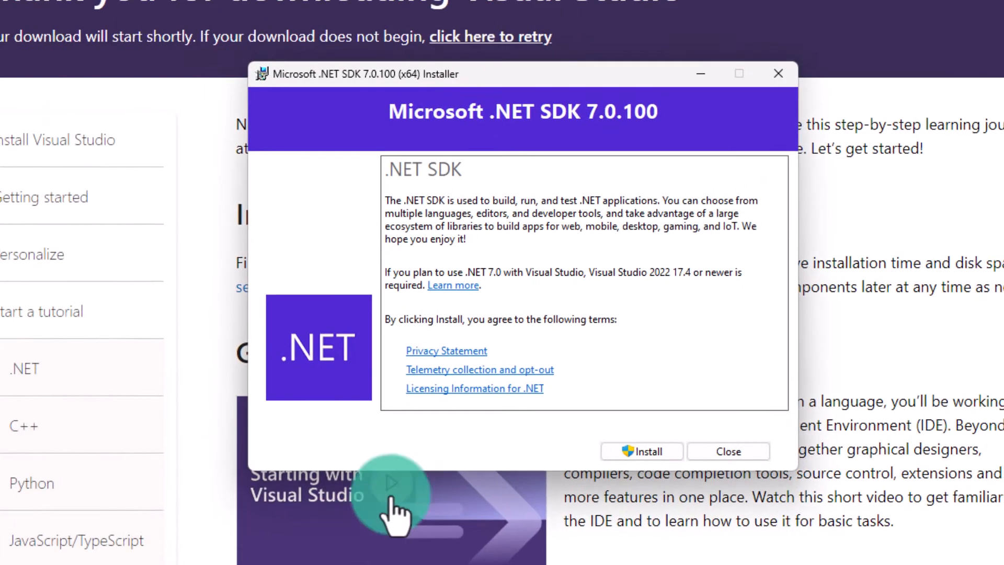
{"action": "left_click", "coordinate": [640, 452]}
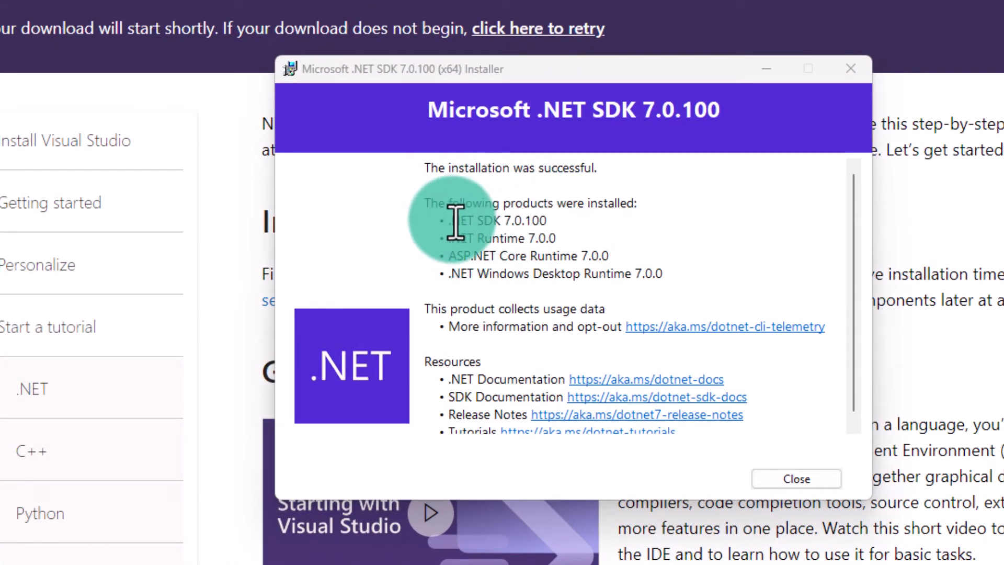
{"action": "left_click_drag", "start_coordinate": [453, 221], "coordinate": [542, 224]}
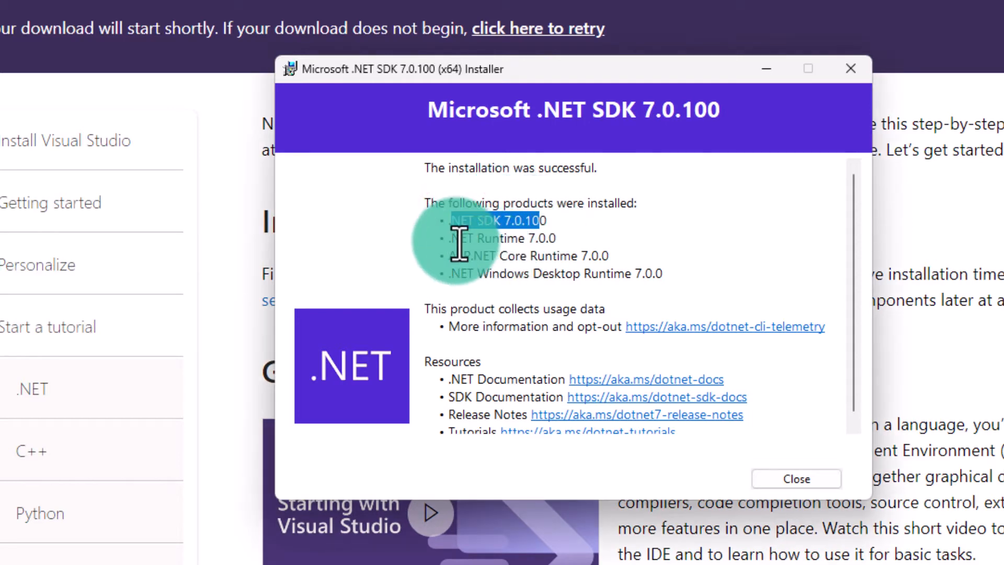
{"action": "left_click_drag", "start_coordinate": [455, 239], "coordinate": [531, 241]}
{"action": "left_click_drag", "start_coordinate": [454, 261], "coordinate": [569, 260]}
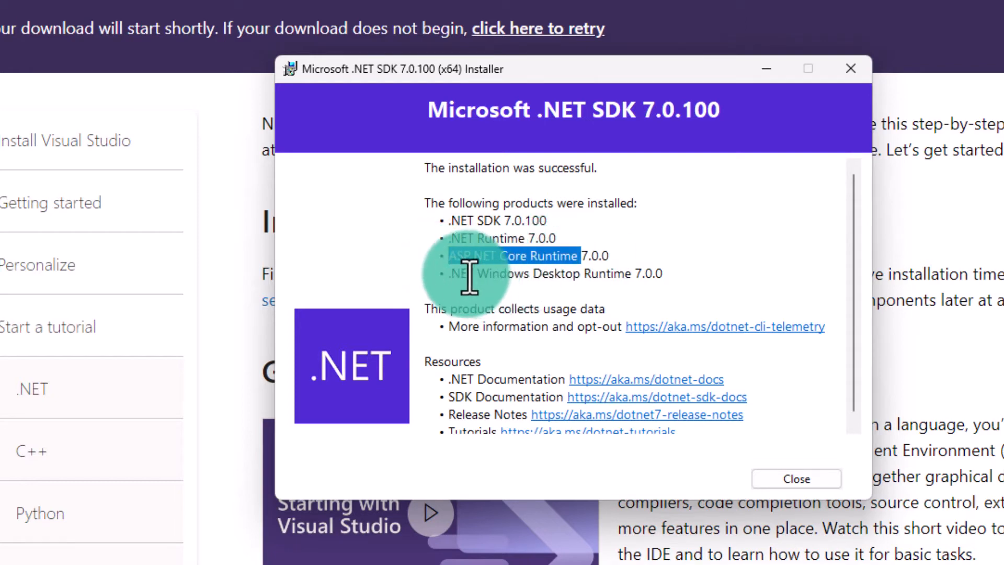
{"action": "left_click_drag", "start_coordinate": [460, 277], "coordinate": [632, 277]}
{"action": "left_click", "coordinate": [782, 474]}
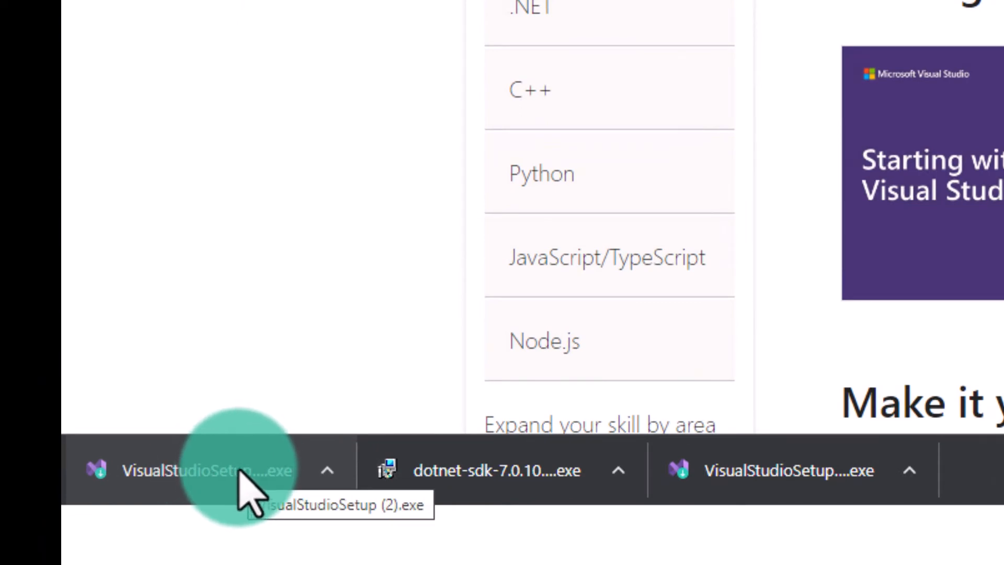
Launch VisualStudioSetup (2).exe, continue into the installer, and select the ASP.NET and web, Azure, Node.js and Python development workloads.
{"action": "left_click", "coordinate": [209, 458]}
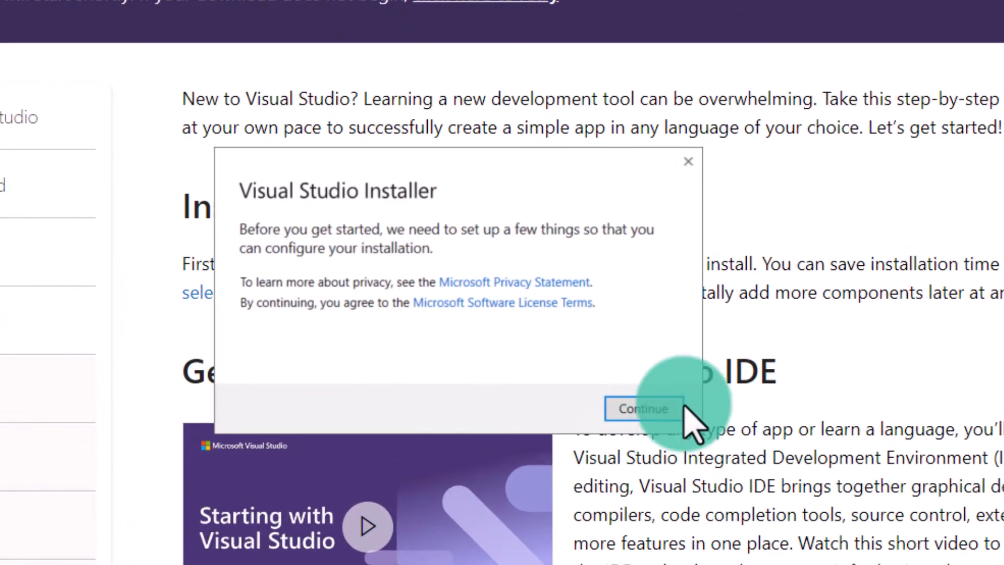
{"action": "left_click", "coordinate": [655, 408]}
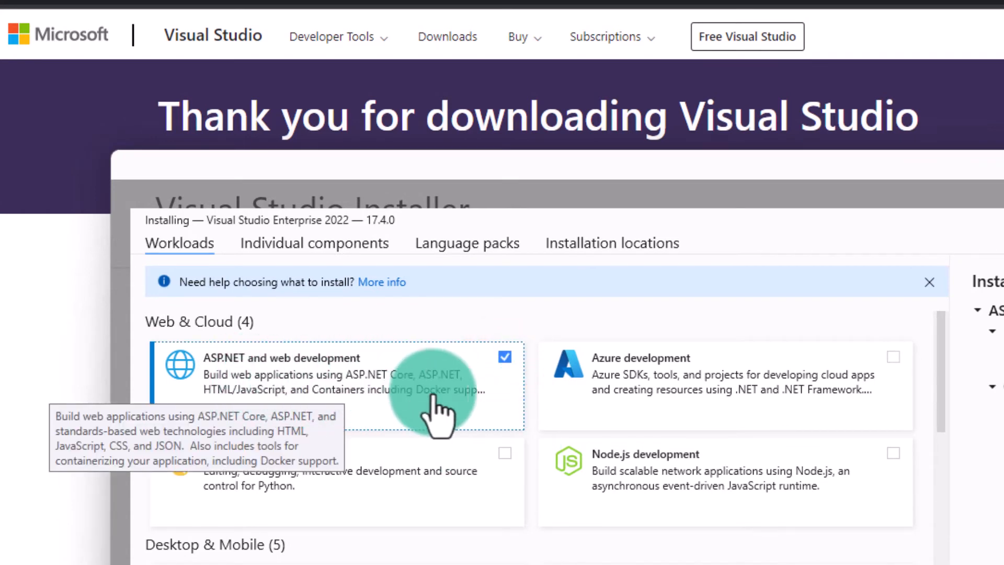
{"action": "left_click", "coordinate": [894, 357]}
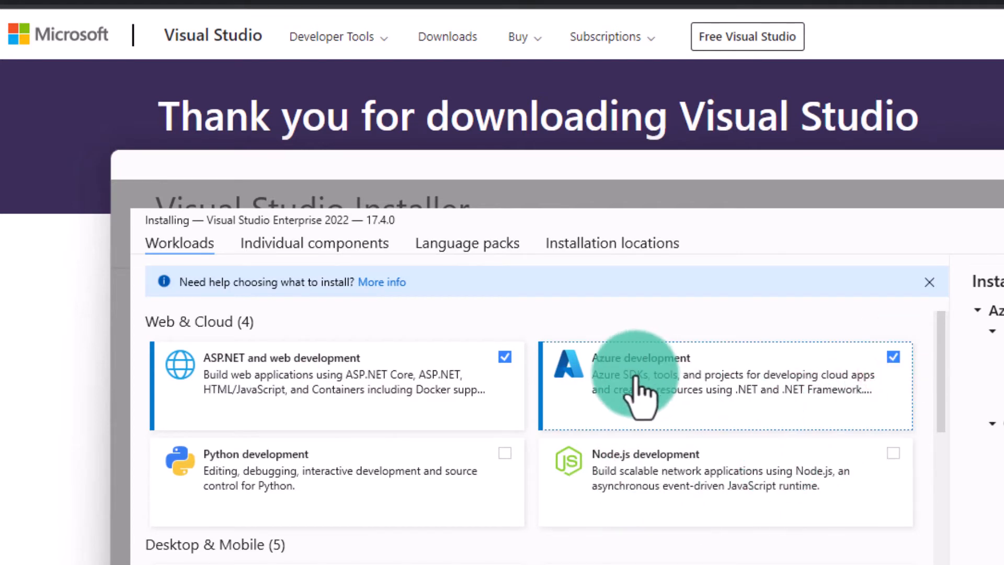
{"action": "left_click", "coordinate": [894, 453]}
{"action": "left_click", "coordinate": [505, 453]}
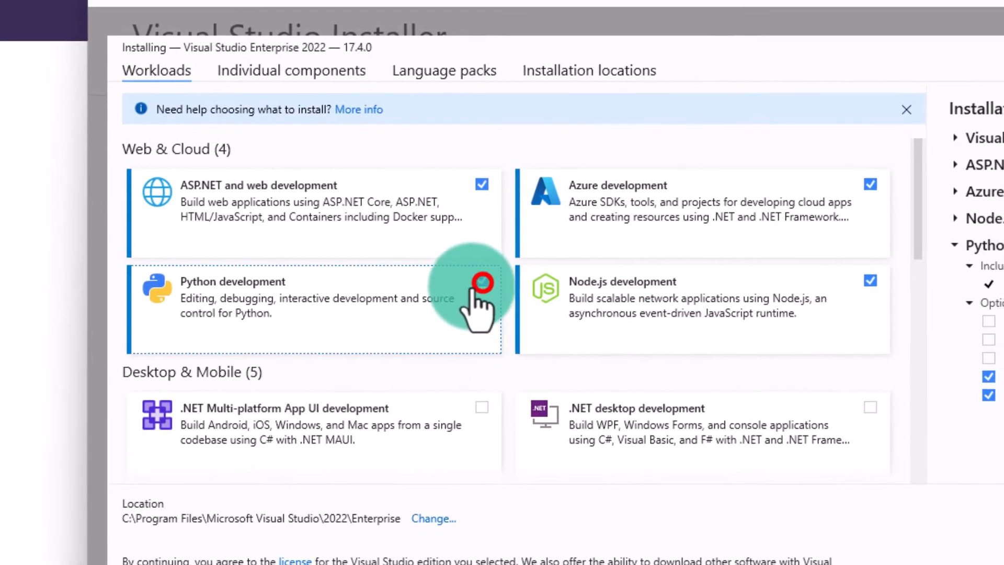
Add the .NET desktop development workload to the Visual Studio Enterprise 2022 installation.
{"action": "scroll", "coordinate": [643, 366], "scroll_direction": "down", "scroll_amount": 8}
{"action": "scroll", "coordinate": [648, 322], "scroll_direction": "up", "scroll_amount": 5}
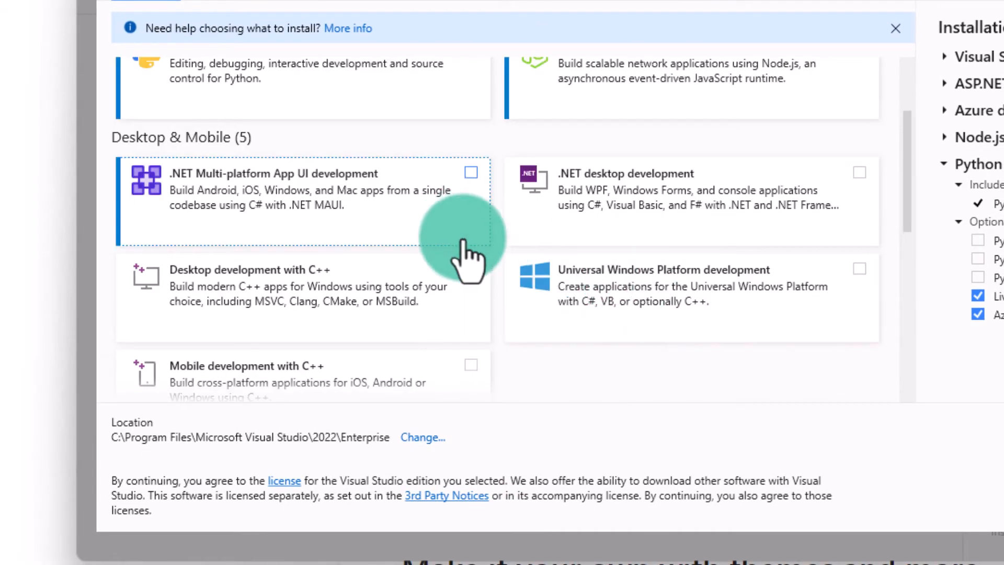
{"action": "scroll", "coordinate": [463, 242], "scroll_direction": "up", "scroll_amount": 3}
{"action": "scroll", "coordinate": [680, 278], "scroll_direction": "down", "scroll_amount": 2}
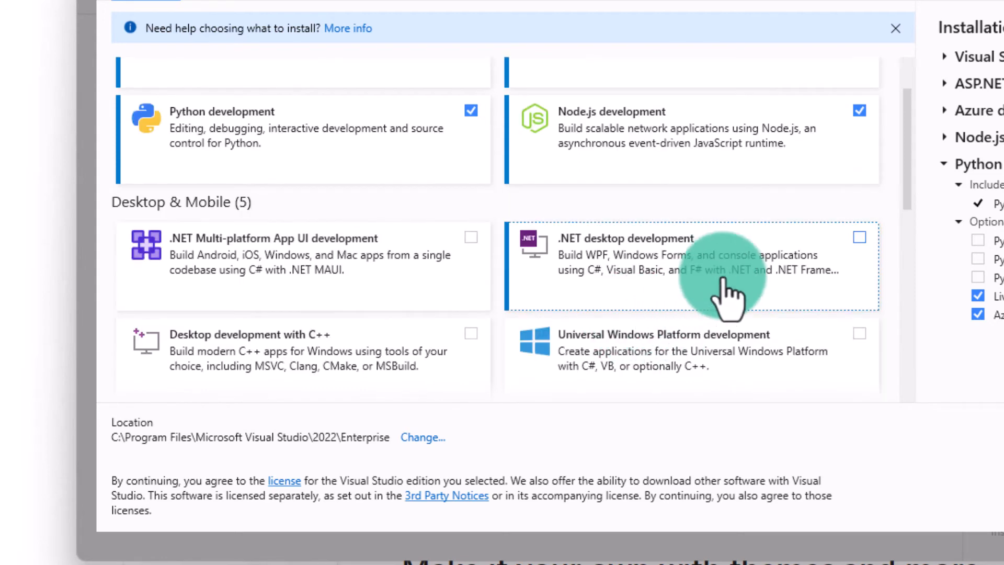
{"action": "left_click", "coordinate": [859, 238]}
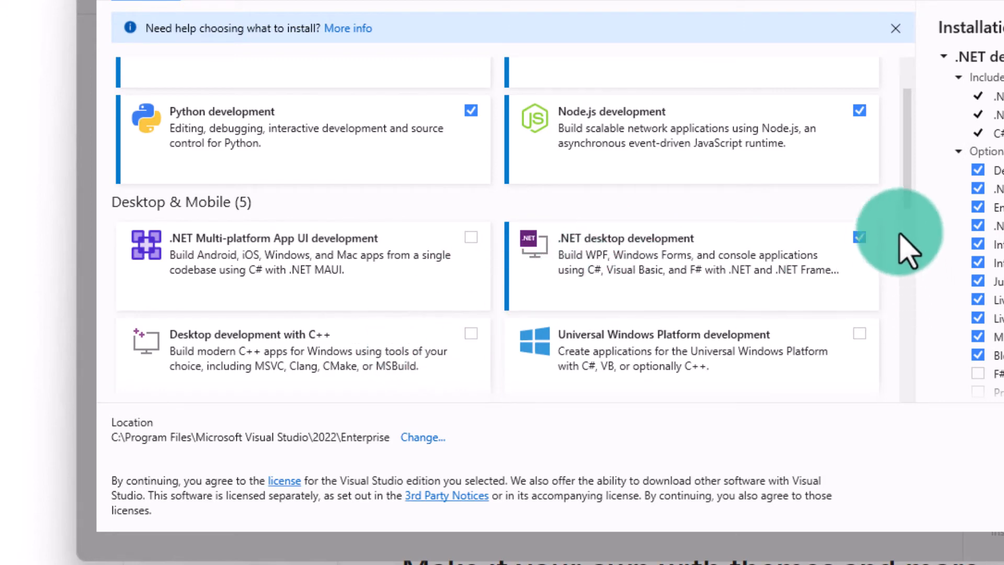
Add the Data storage and processing, Data science and analytical applications, and Office/SharePoint development workloads to the installation.
{"action": "scroll", "coordinate": [905, 199], "scroll_direction": "down", "scroll_amount": 1}
{"action": "scroll", "coordinate": [906, 199], "scroll_direction": "down", "scroll_amount": 7}
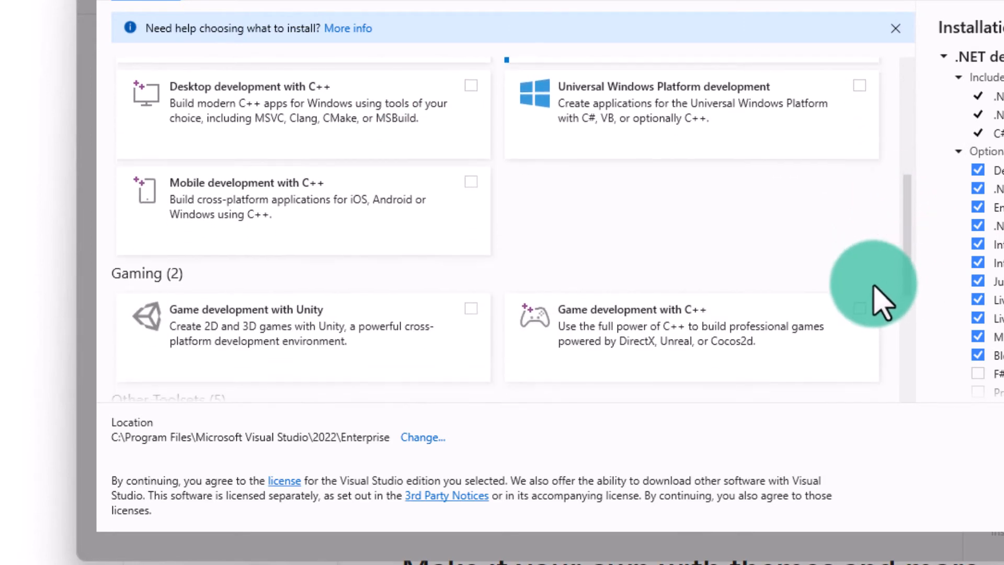
{"action": "scroll", "coordinate": [867, 345], "scroll_direction": "down", "scroll_amount": 2}
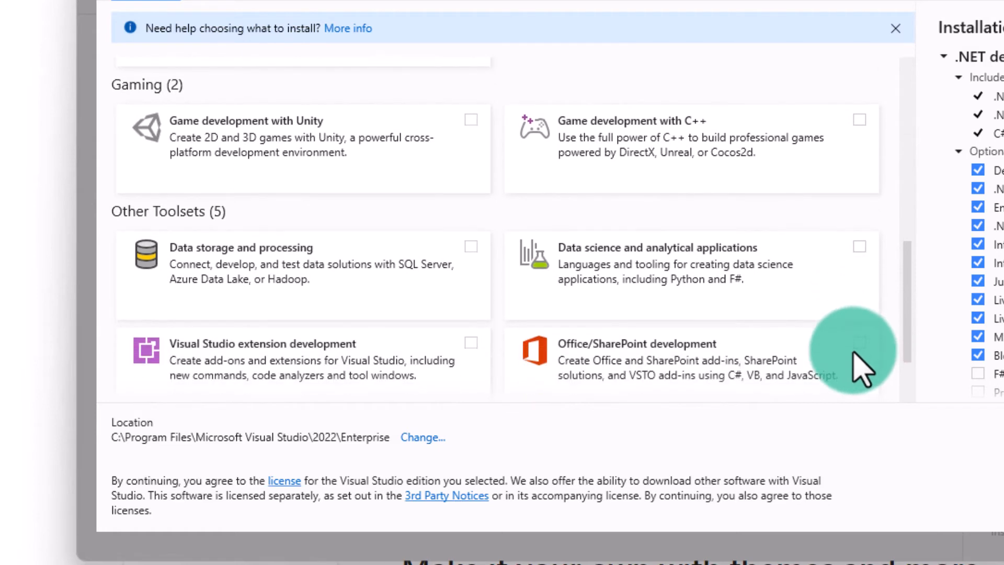
{"action": "left_click", "coordinate": [327, 258]}
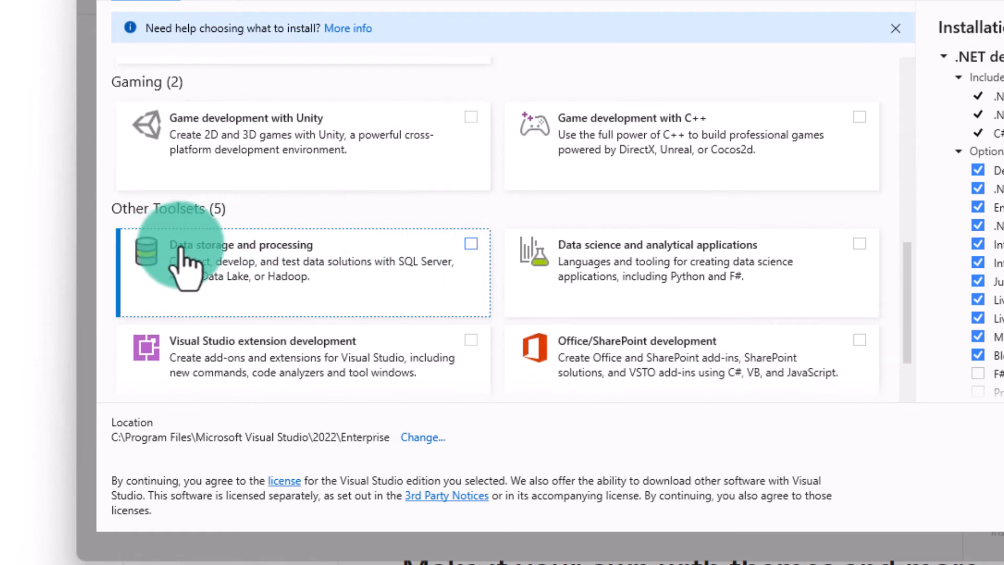
{"action": "left_click", "coordinate": [471, 243]}
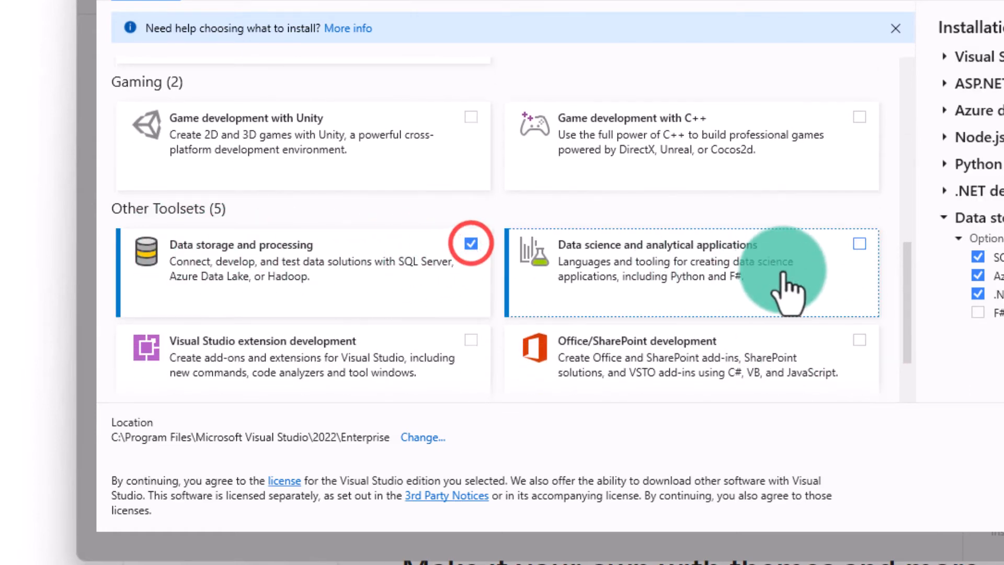
{"action": "left_click", "coordinate": [859, 243]}
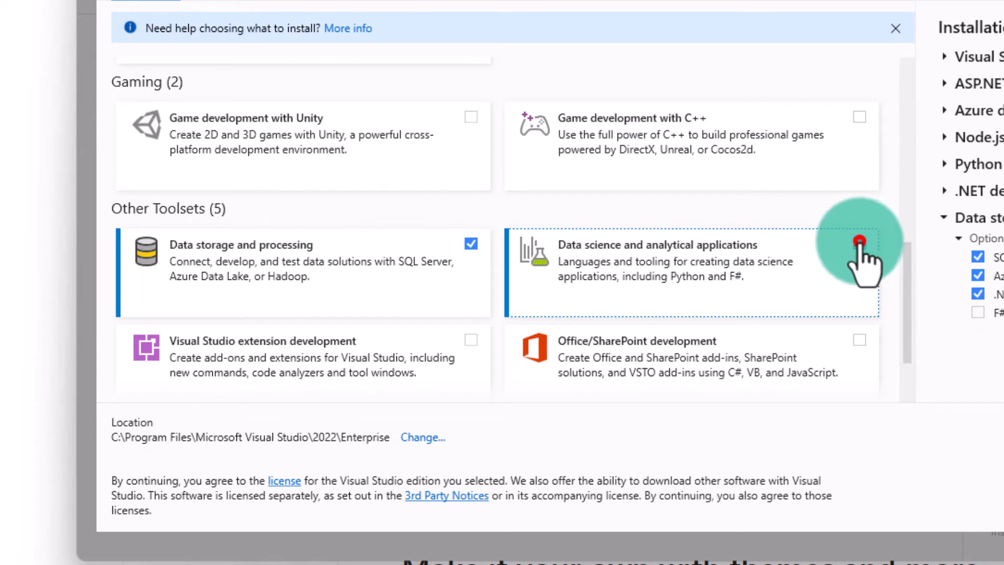
{"action": "left_click", "coordinate": [858, 337]}
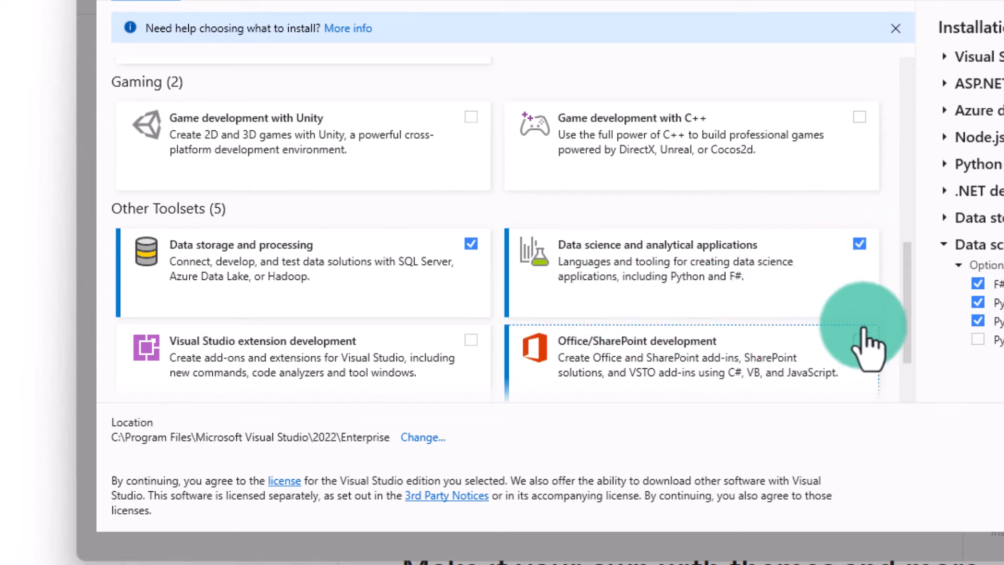
{"action": "left_click", "coordinate": [859, 338]}
{"action": "left_click_drag", "start_coordinate": [909, 317], "coordinate": [902, 362]}
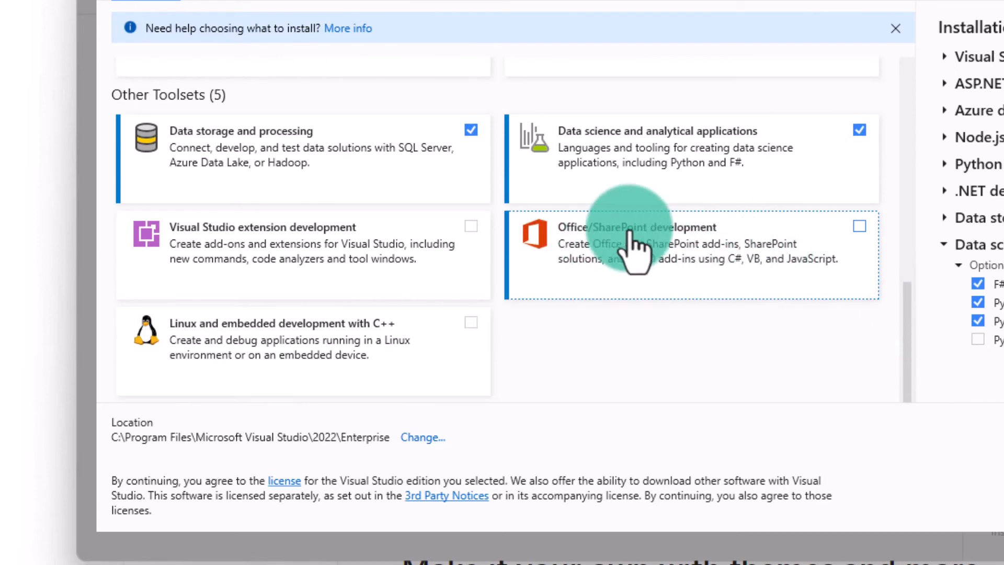
{"action": "left_click", "coordinate": [860, 225]}
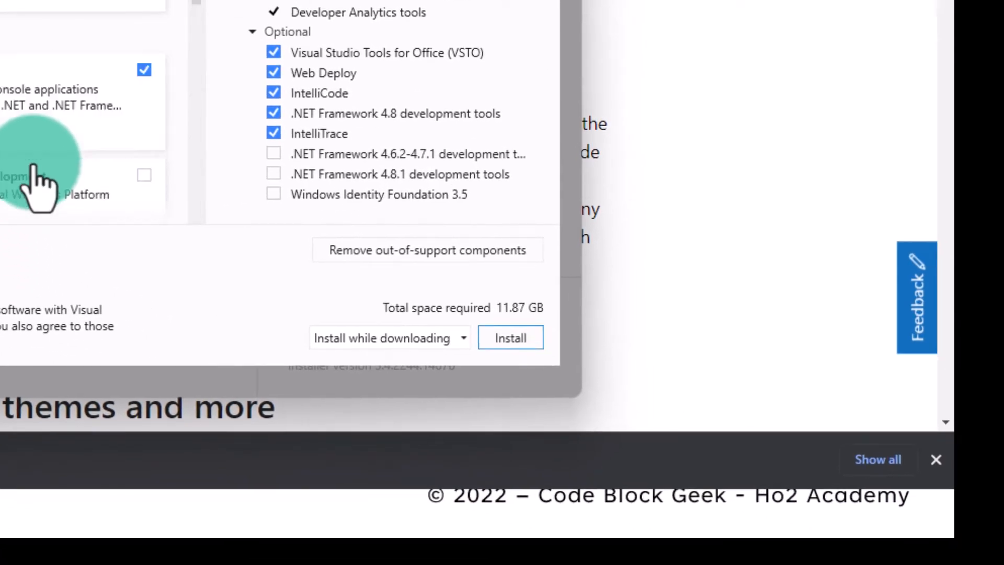
Start installing Visual Studio Enterprise 2022 with the selected workloads, using the Install while downloading option.
{"action": "scroll", "coordinate": [40, 174], "scroll_direction": "up", "scroll_amount": 1}
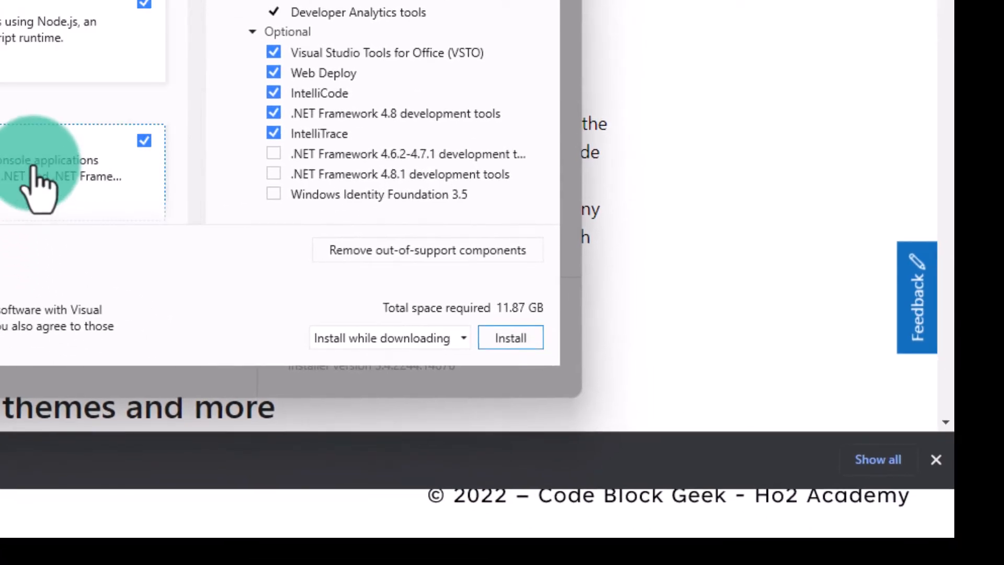
{"action": "left_click", "coordinate": [511, 338]}
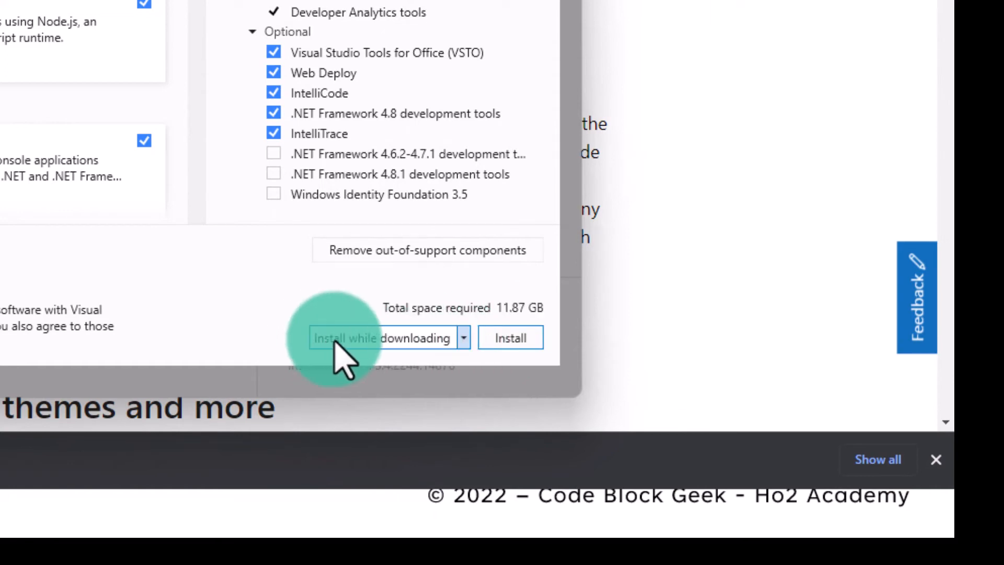
{"action": "mouse_move", "coordinate": [360, 360]}
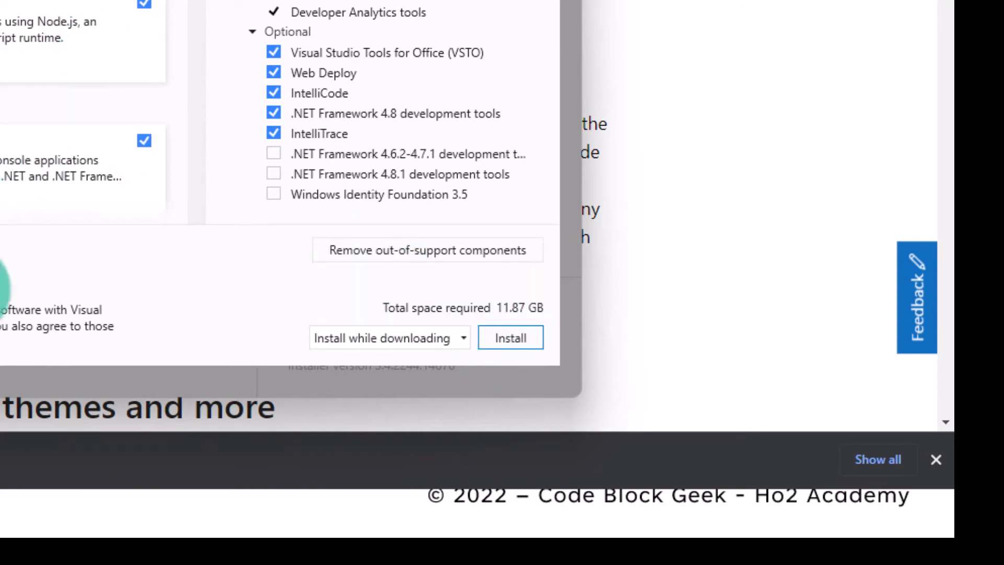
{"action": "left_click", "coordinate": [501, 337]}
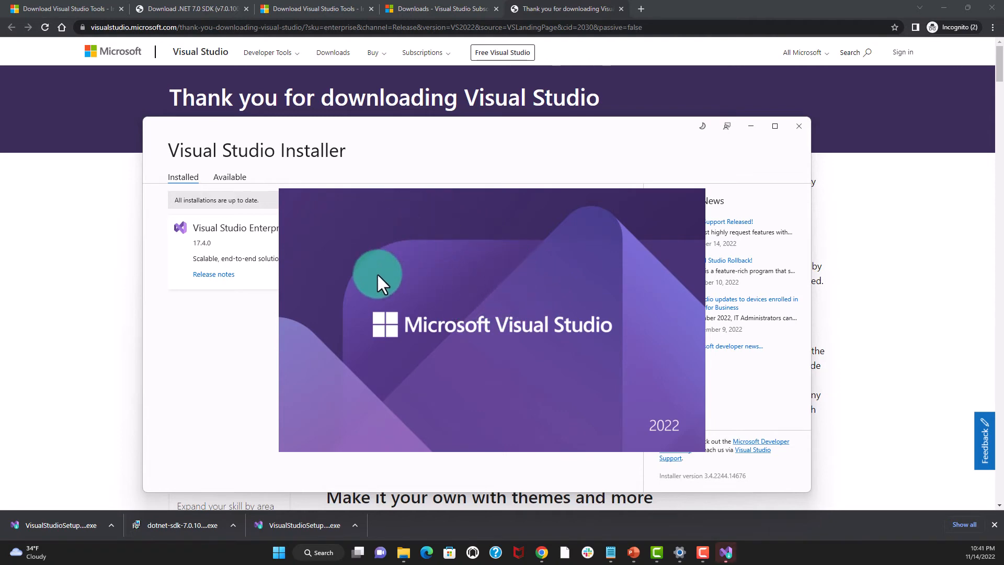
Continue into Visual Studio 2022 without code and open the dialog for creating a new project.
{"action": "left_click_drag", "start_coordinate": [375, 202], "coordinate": [328, 182]}
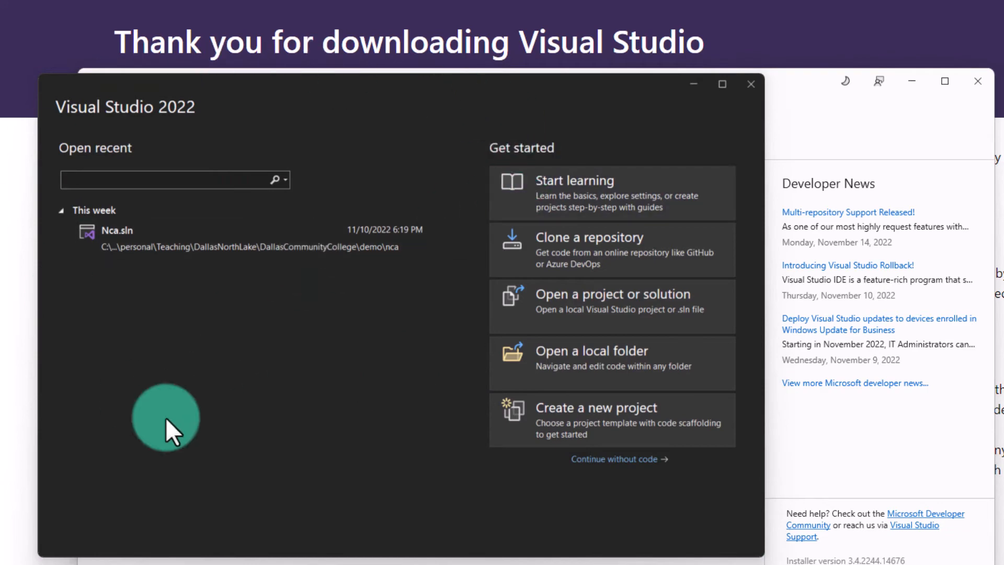
{"action": "left_click", "coordinate": [599, 466]}
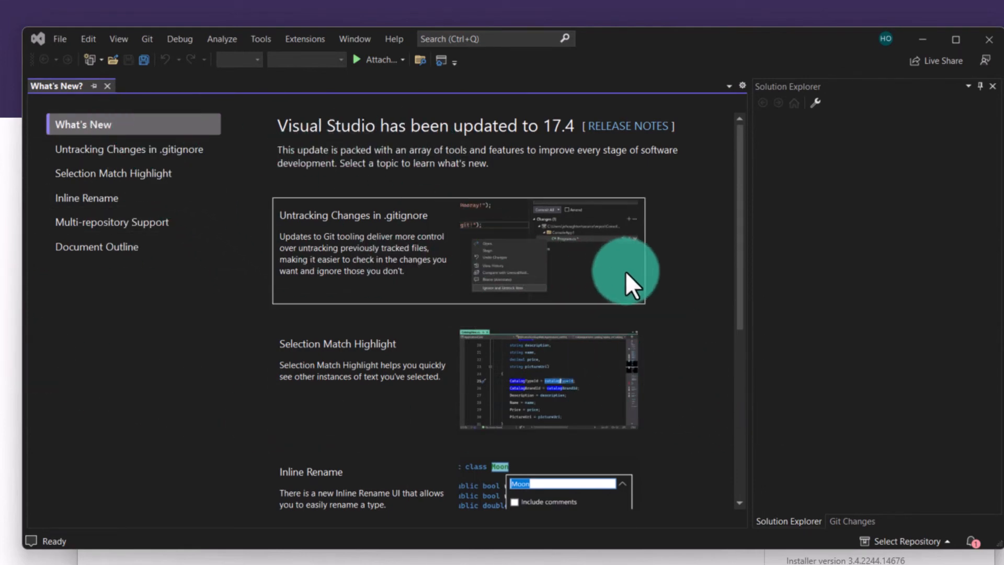
{"action": "left_click", "coordinate": [60, 41]}
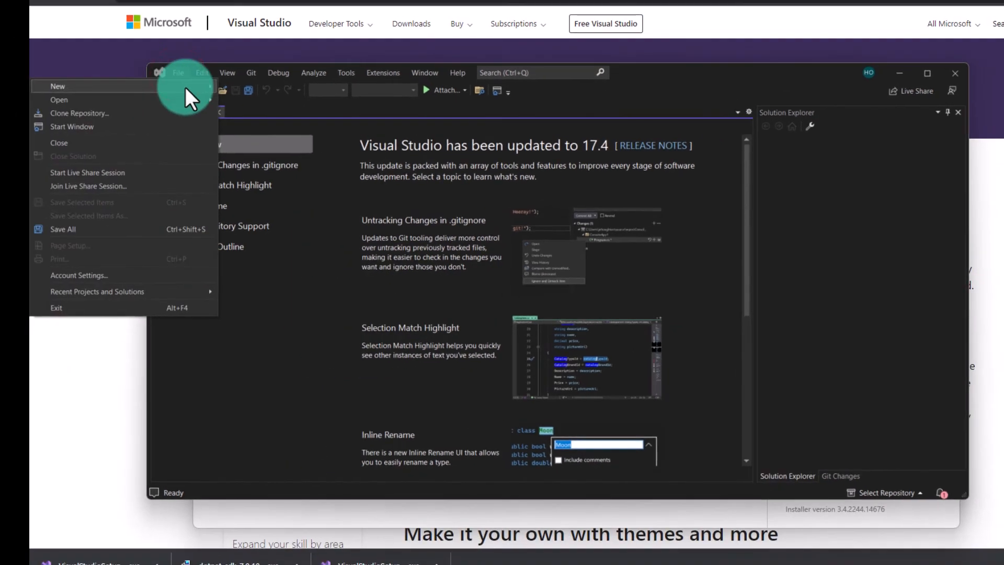
{"action": "mouse_move", "coordinate": [82, 56]}
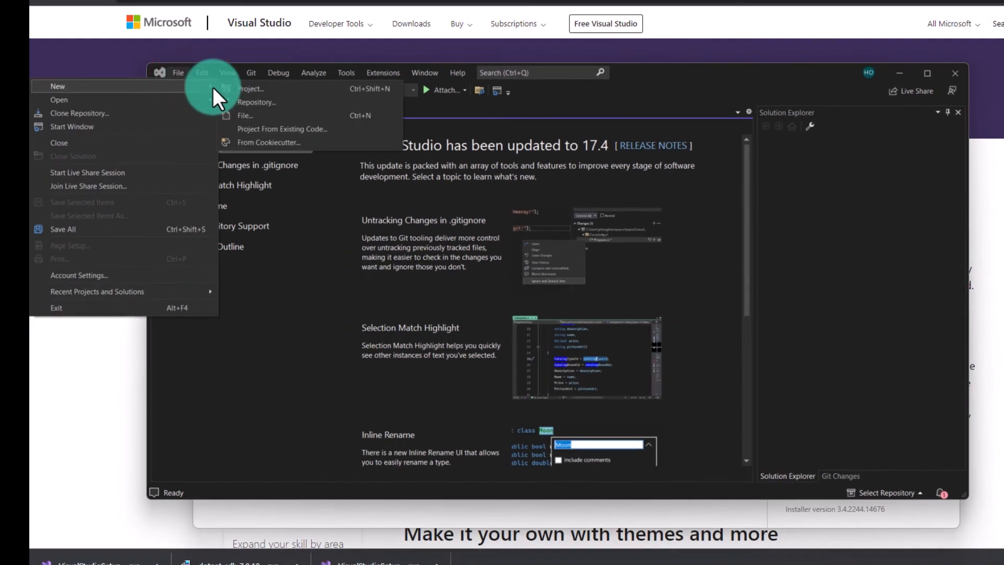
{"action": "left_click", "coordinate": [293, 87]}
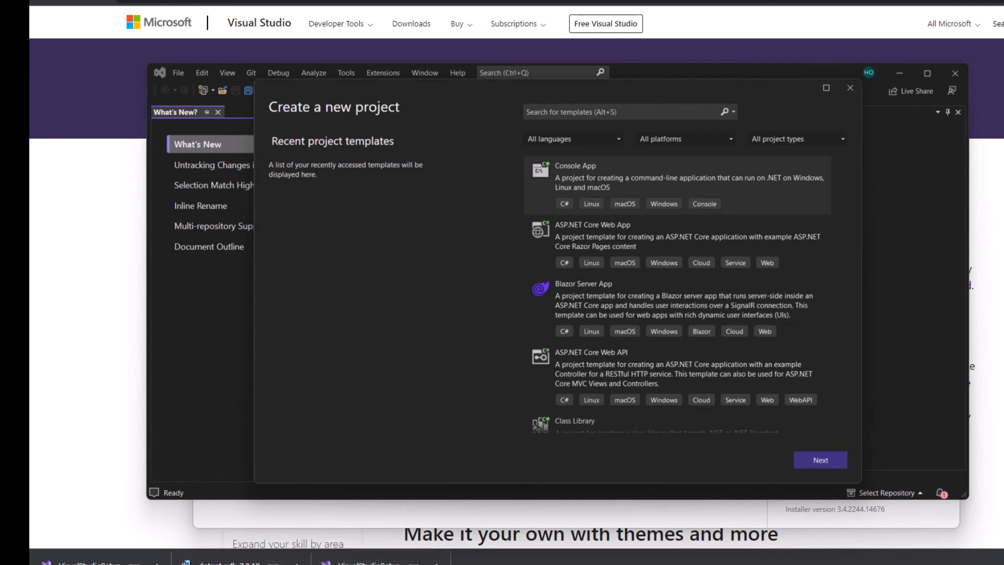
Open a Command Prompt and check the installed .NET SDK version with dotnet --version.
{"action": "left_click", "coordinate": [307, 552]}
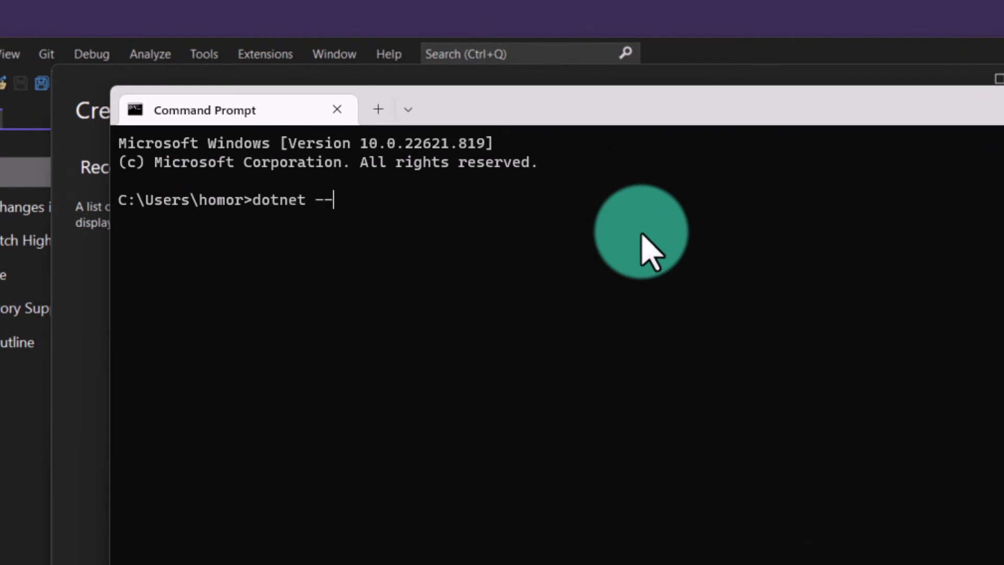
{"action": "key", "text": "Return"}
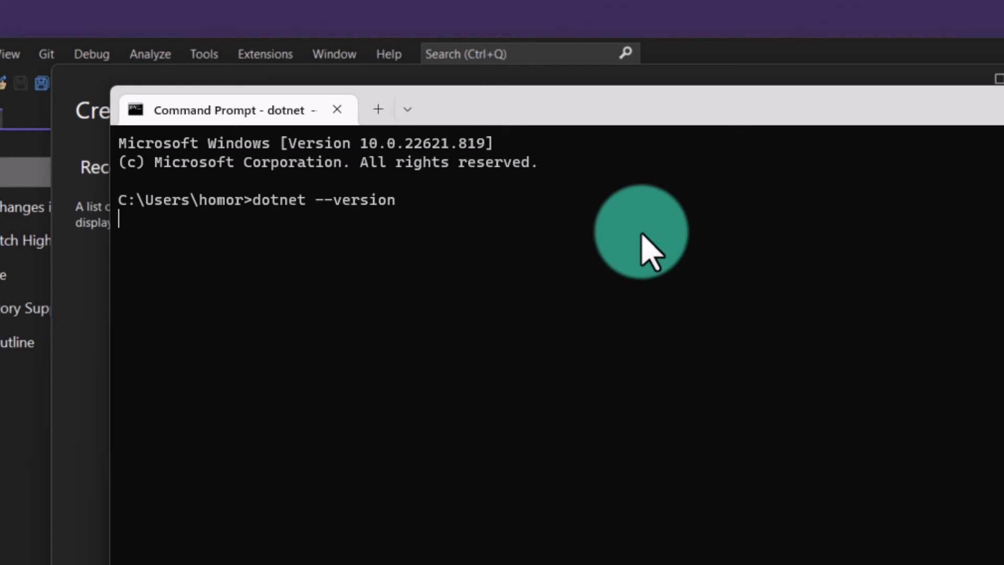
{"action": "left_click_drag", "start_coordinate": [121, 220], "coordinate": [184, 222]}
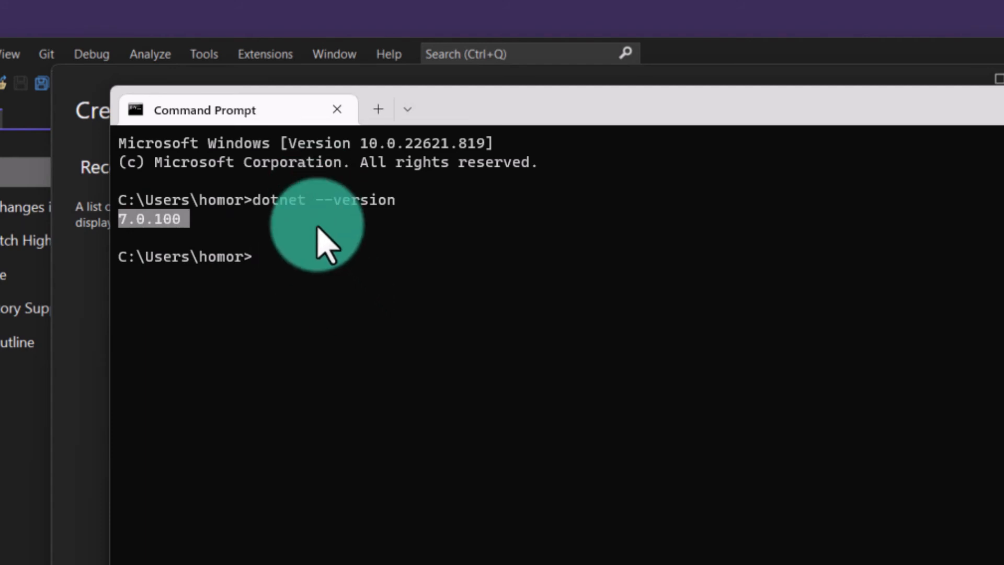
{"action": "right_click", "coordinate": [299, 258]}
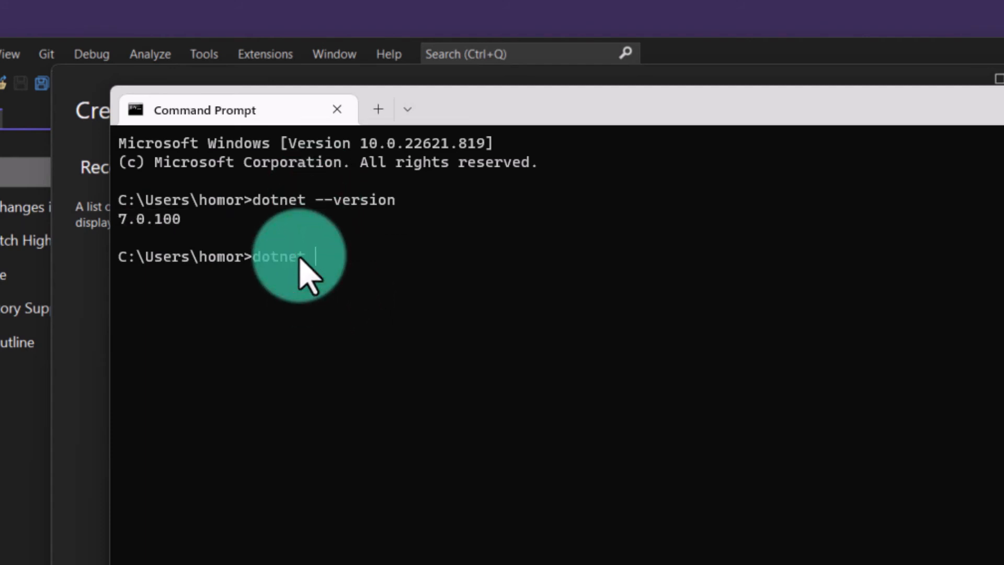
Run dotnet help, review the listed SDK options and commands, and close the Command Prompt.
{"action": "type", "text": "dotnet help"}
{"action": "key", "text": "Return"}
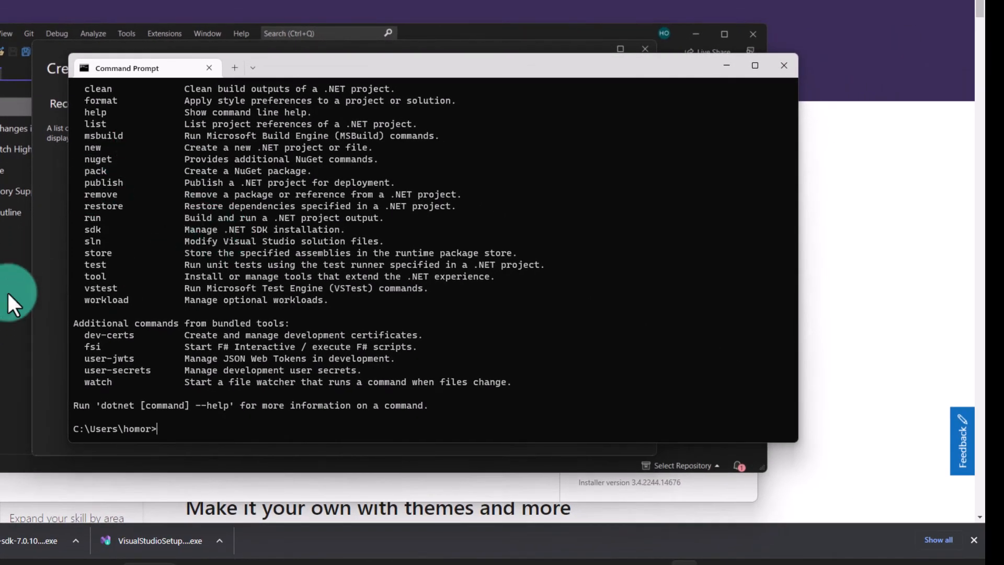
{"action": "scroll", "coordinate": [171, 346], "scroll_direction": "up", "scroll_amount": 3}
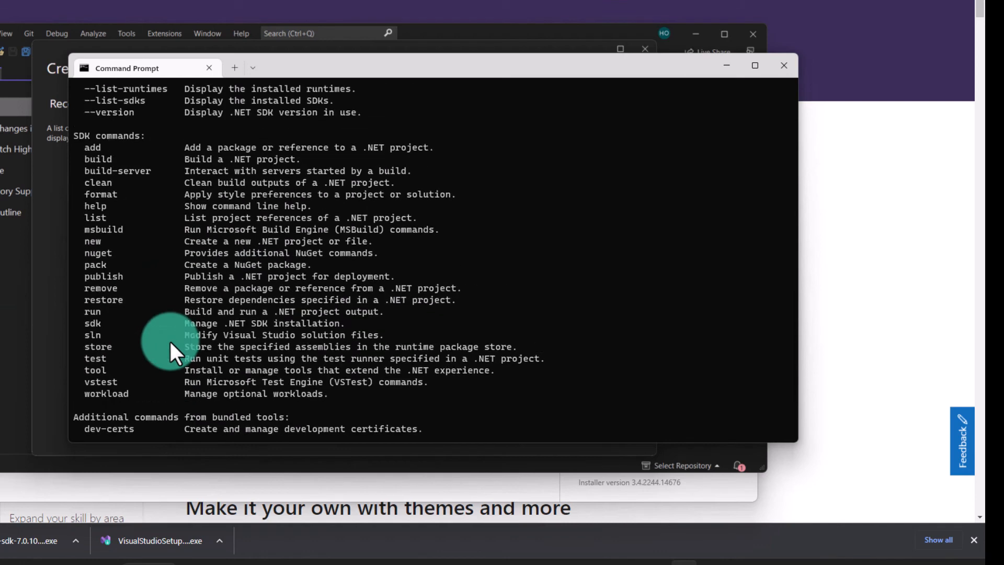
{"action": "scroll", "coordinate": [165, 168], "scroll_direction": "up", "scroll_amount": 3}
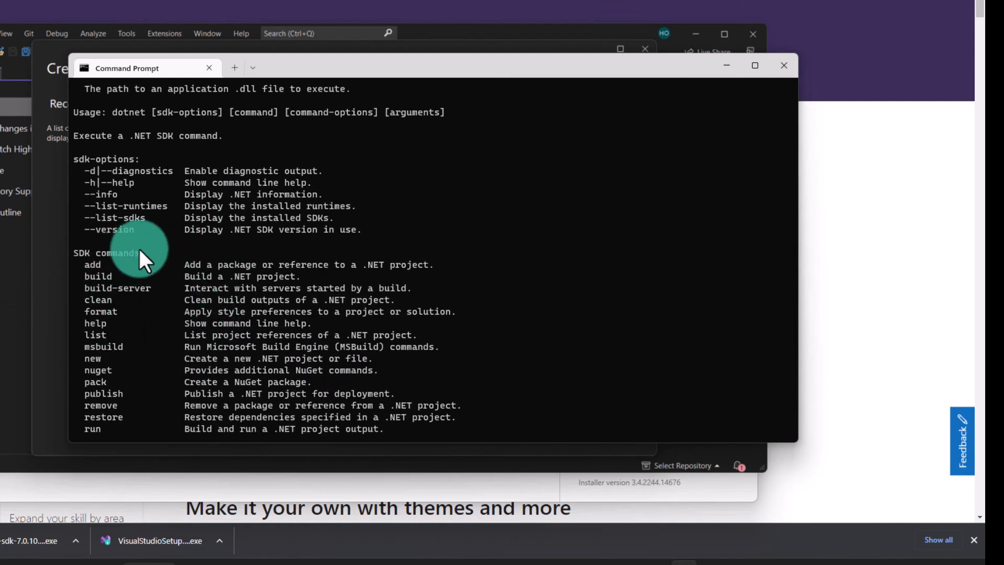
{"action": "scroll", "coordinate": [234, 353], "scroll_direction": "down", "scroll_amount": 3}
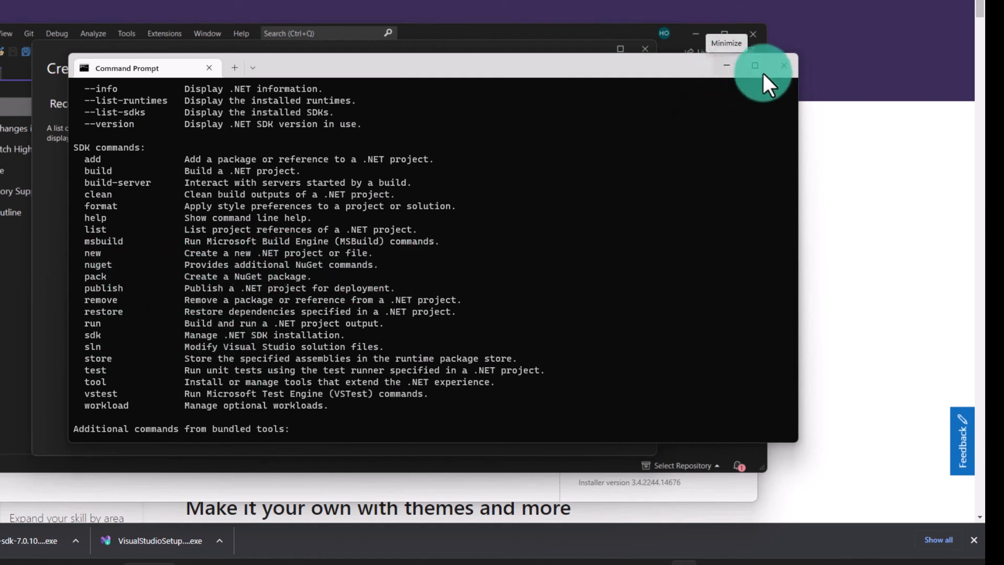
{"action": "left_click", "coordinate": [786, 67]}
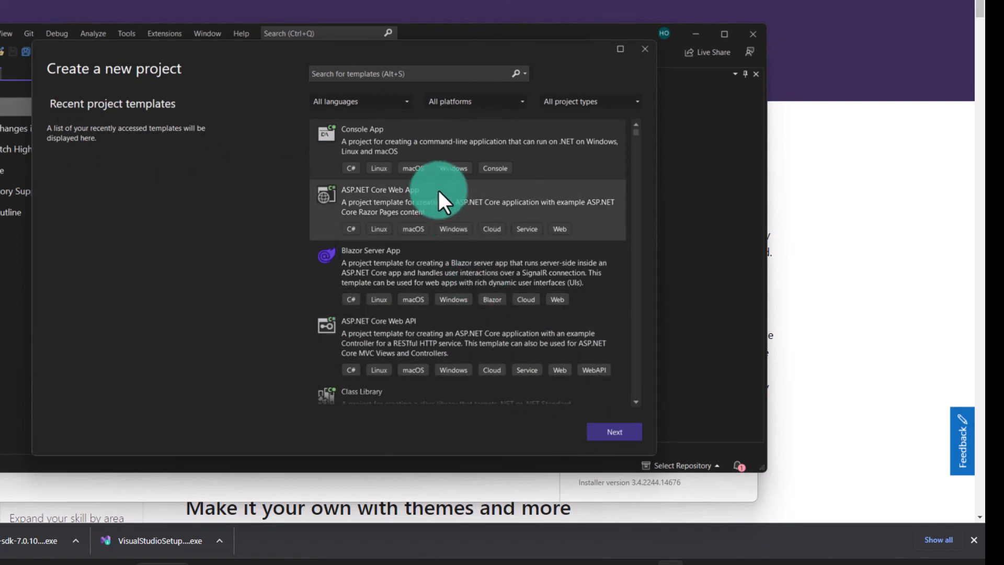
Browse the new project templates and filter them by the C# language.
{"action": "scroll", "coordinate": [502, 292], "scroll_direction": "down", "scroll_amount": 1}
{"action": "scroll", "coordinate": [495, 290], "scroll_direction": "down", "scroll_amount": 5}
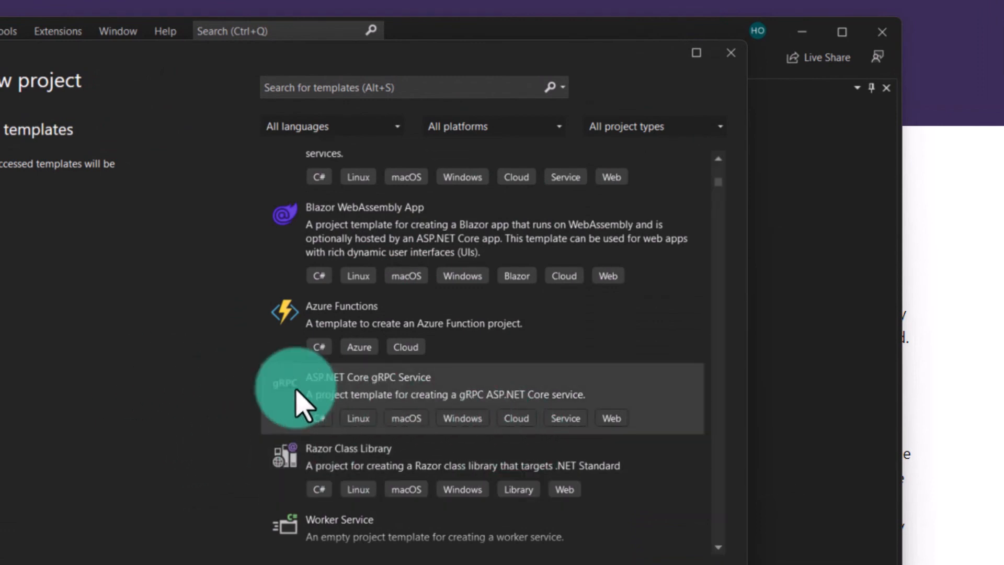
{"action": "left_click", "coordinate": [340, 128]}
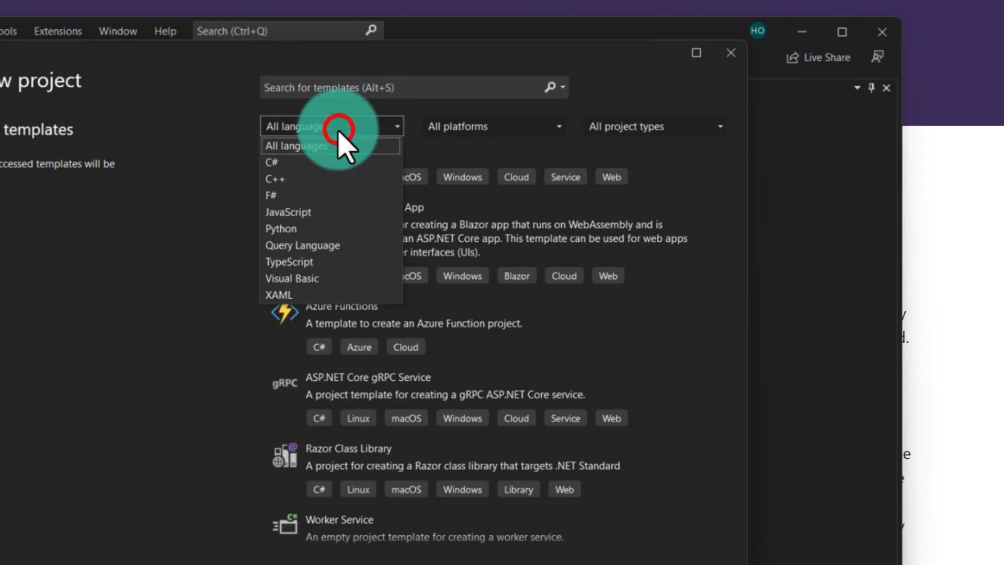
{"action": "left_click", "coordinate": [299, 163]}
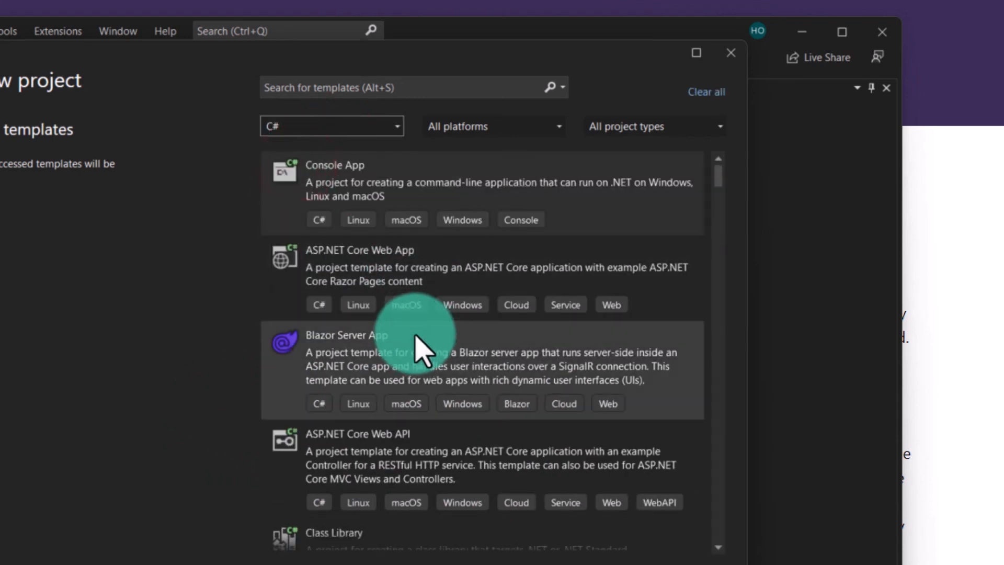
Examine the project types available for C# templates, then close the new project dialog without creating a project.
{"action": "left_click", "coordinate": [657, 126]}
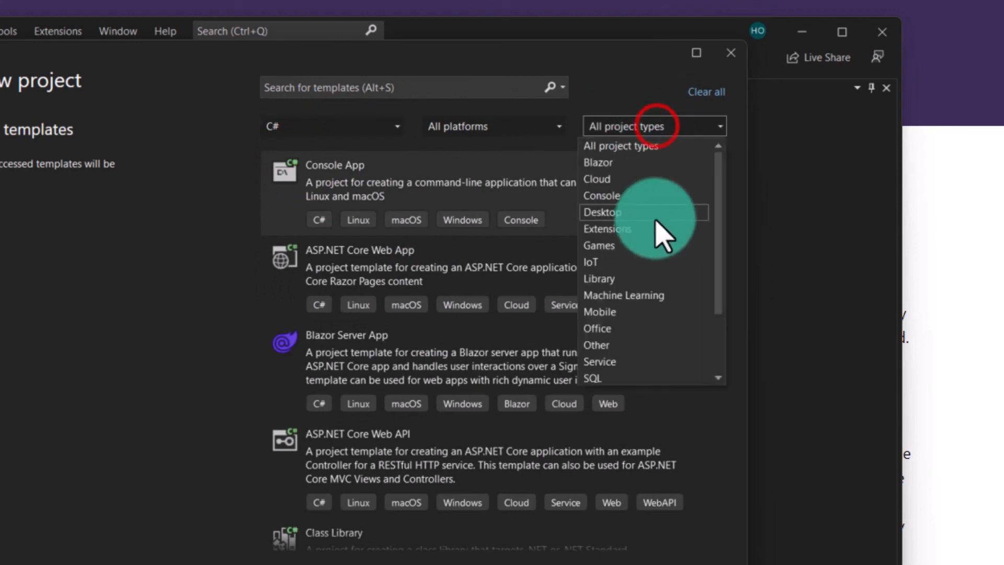
{"action": "scroll", "coordinate": [651, 334], "scroll_direction": "down", "scroll_amount": 2}
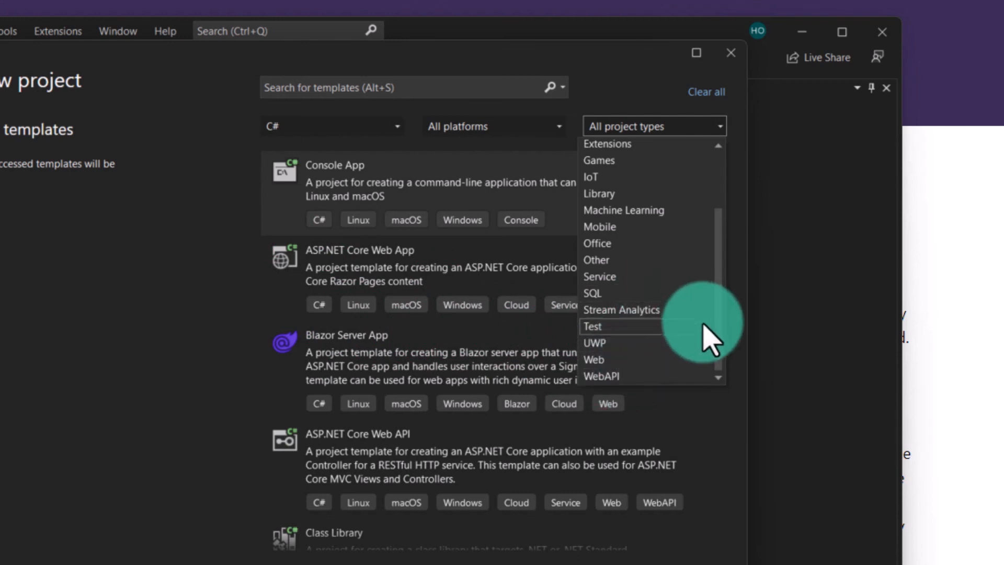
{"action": "left_click_drag", "start_coordinate": [716, 307], "coordinate": [702, 376]}
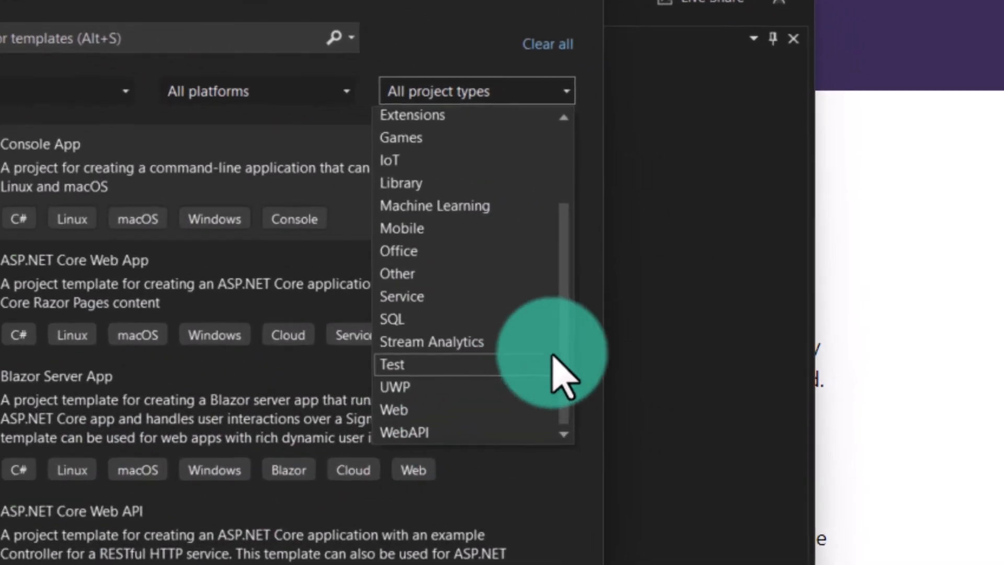
{"action": "left_click_drag", "start_coordinate": [563, 316], "coordinate": [482, 184]}
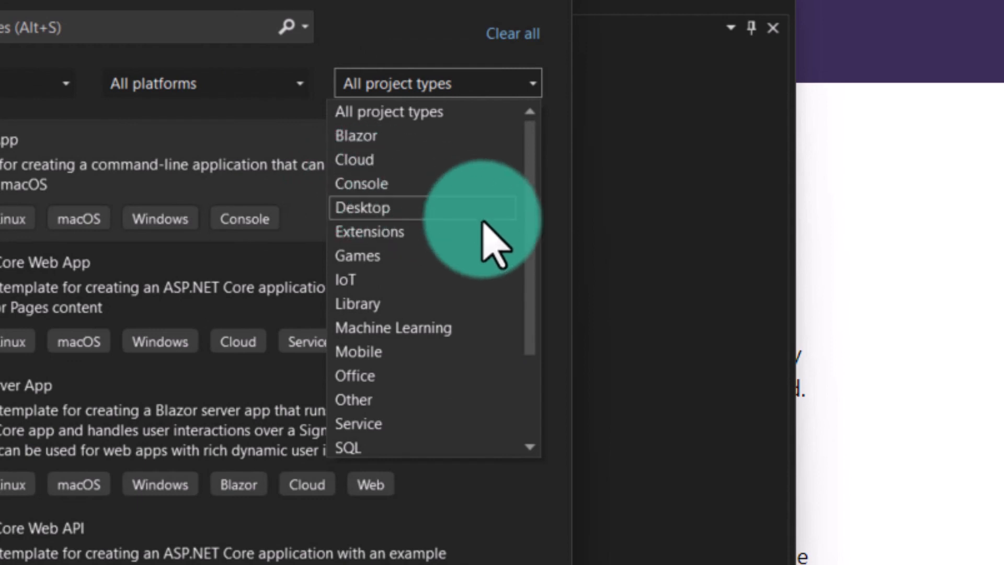
{"action": "left_click_drag", "start_coordinate": [526, 208], "coordinate": [513, 376]}
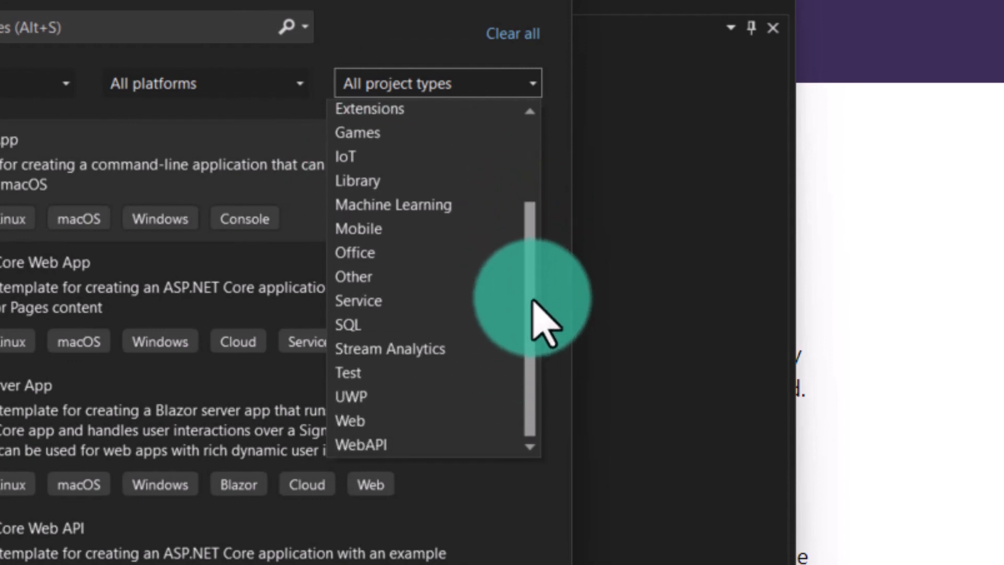
{"action": "left_click_drag", "start_coordinate": [529, 281], "coordinate": [529, 173]}
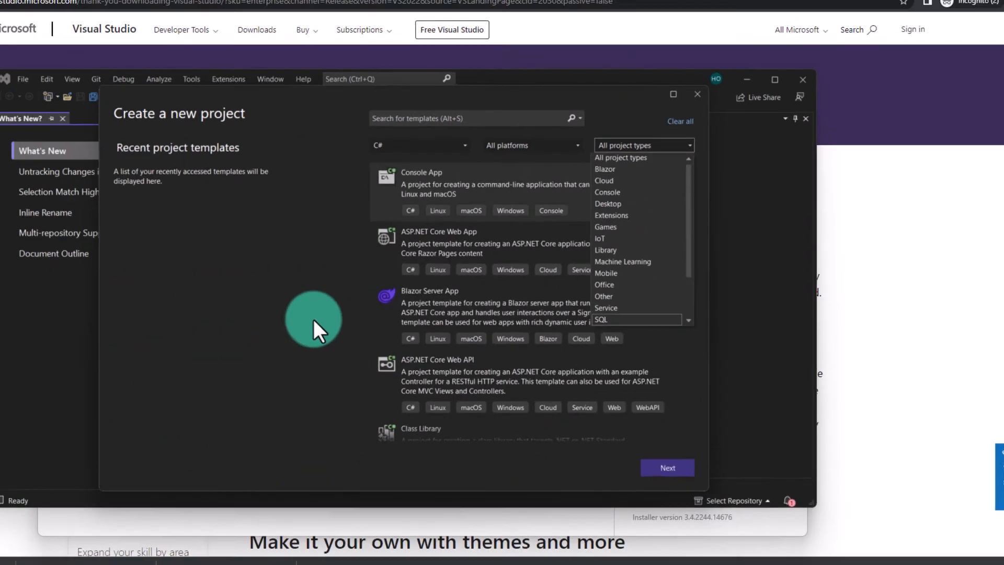
{"action": "left_click", "coordinate": [355, 294]}
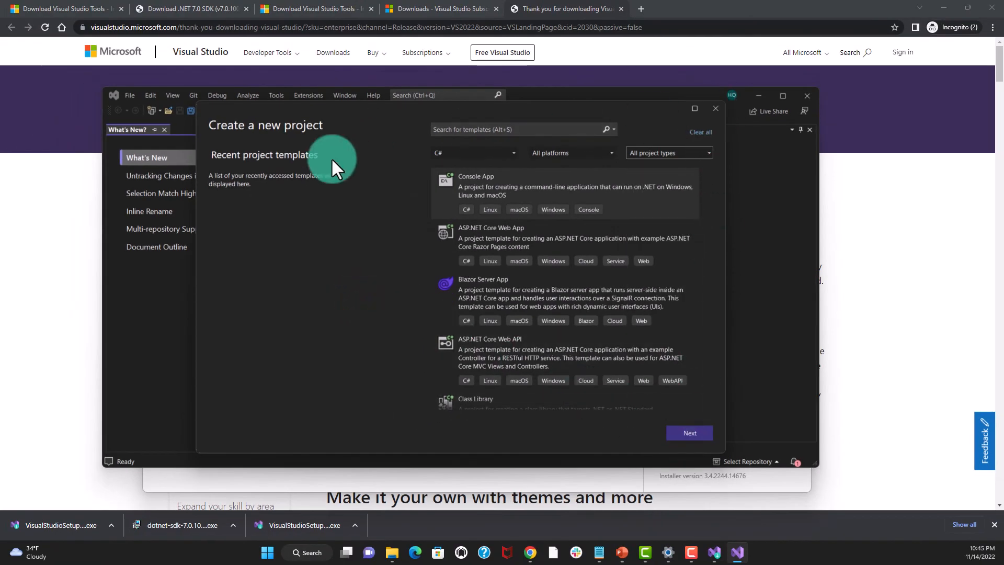
{"action": "left_click", "coordinate": [714, 108]}
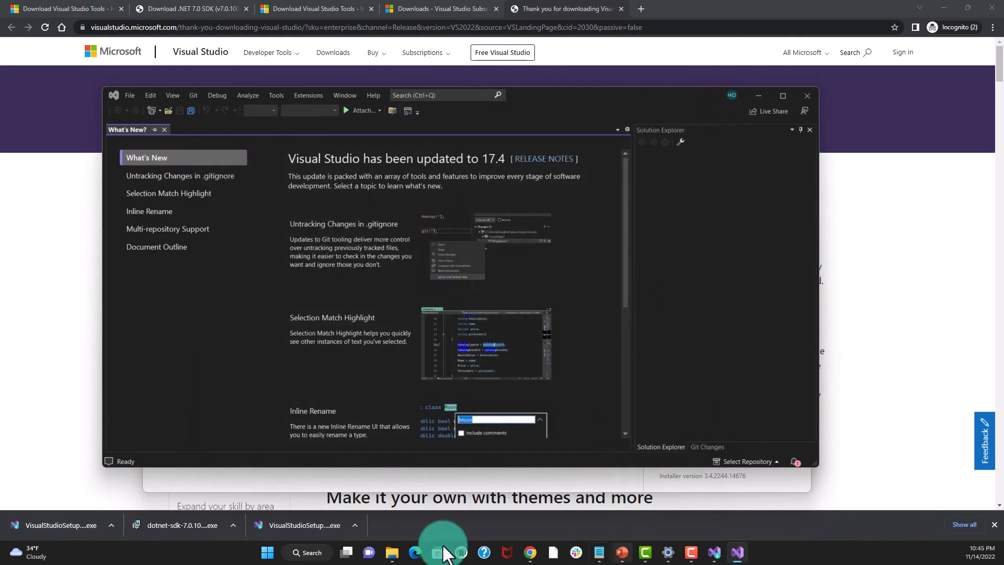